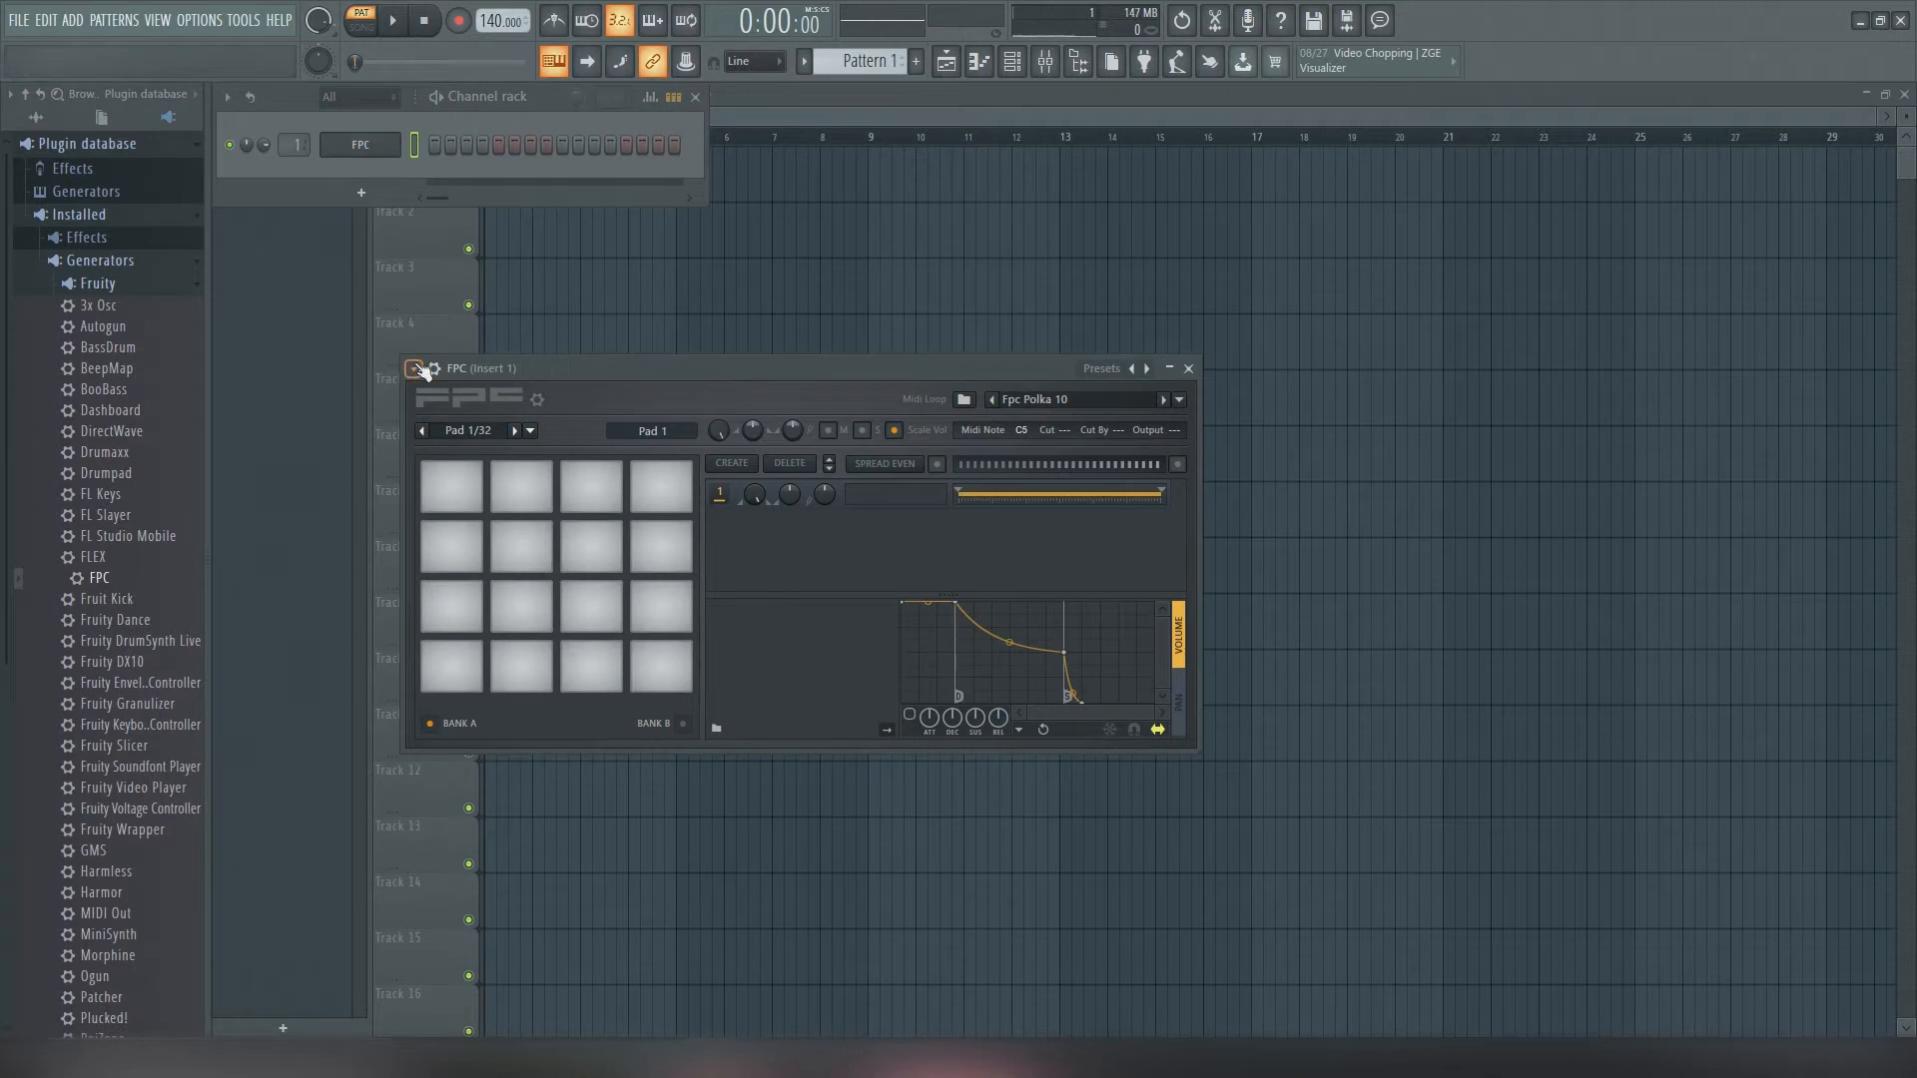
# Load the 808 preset into the FPC channel and open its piano roll
pyautogui.moveTo(453, 427)
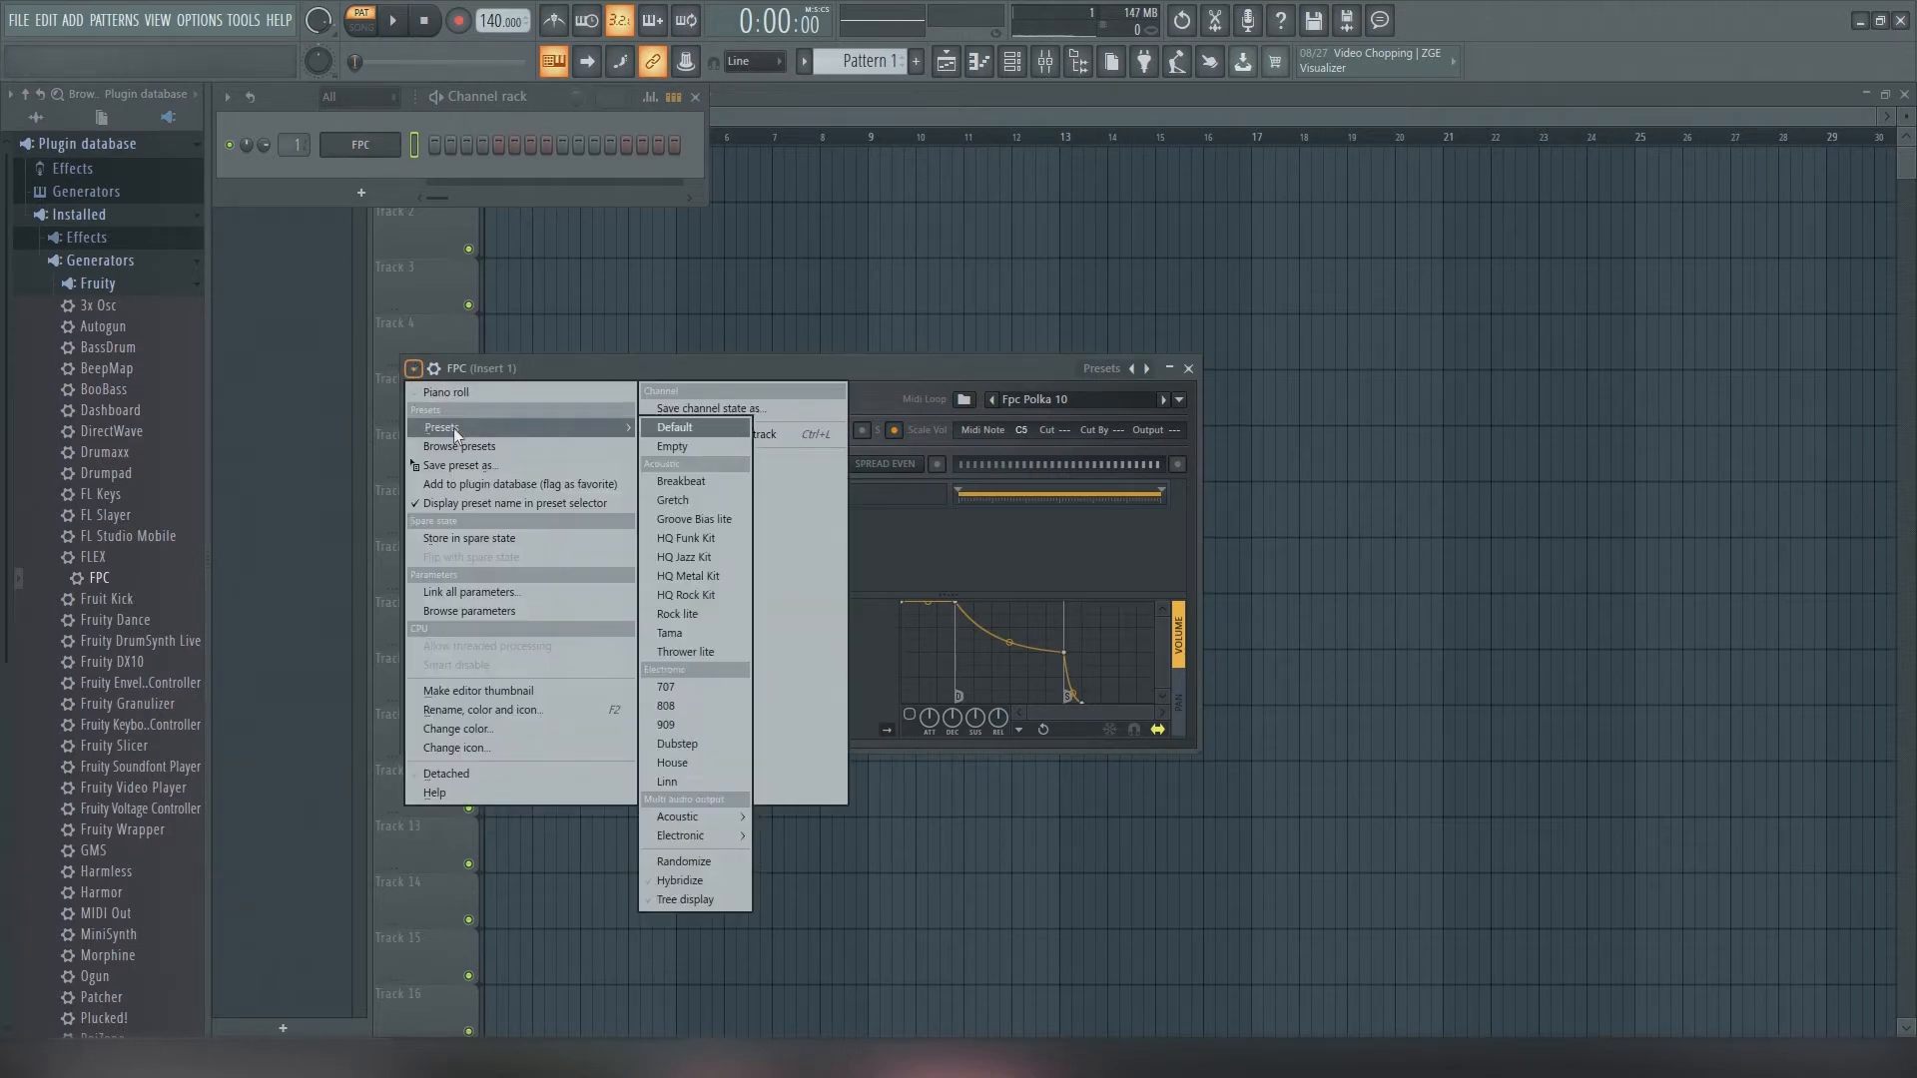
pyautogui.click(695, 703)
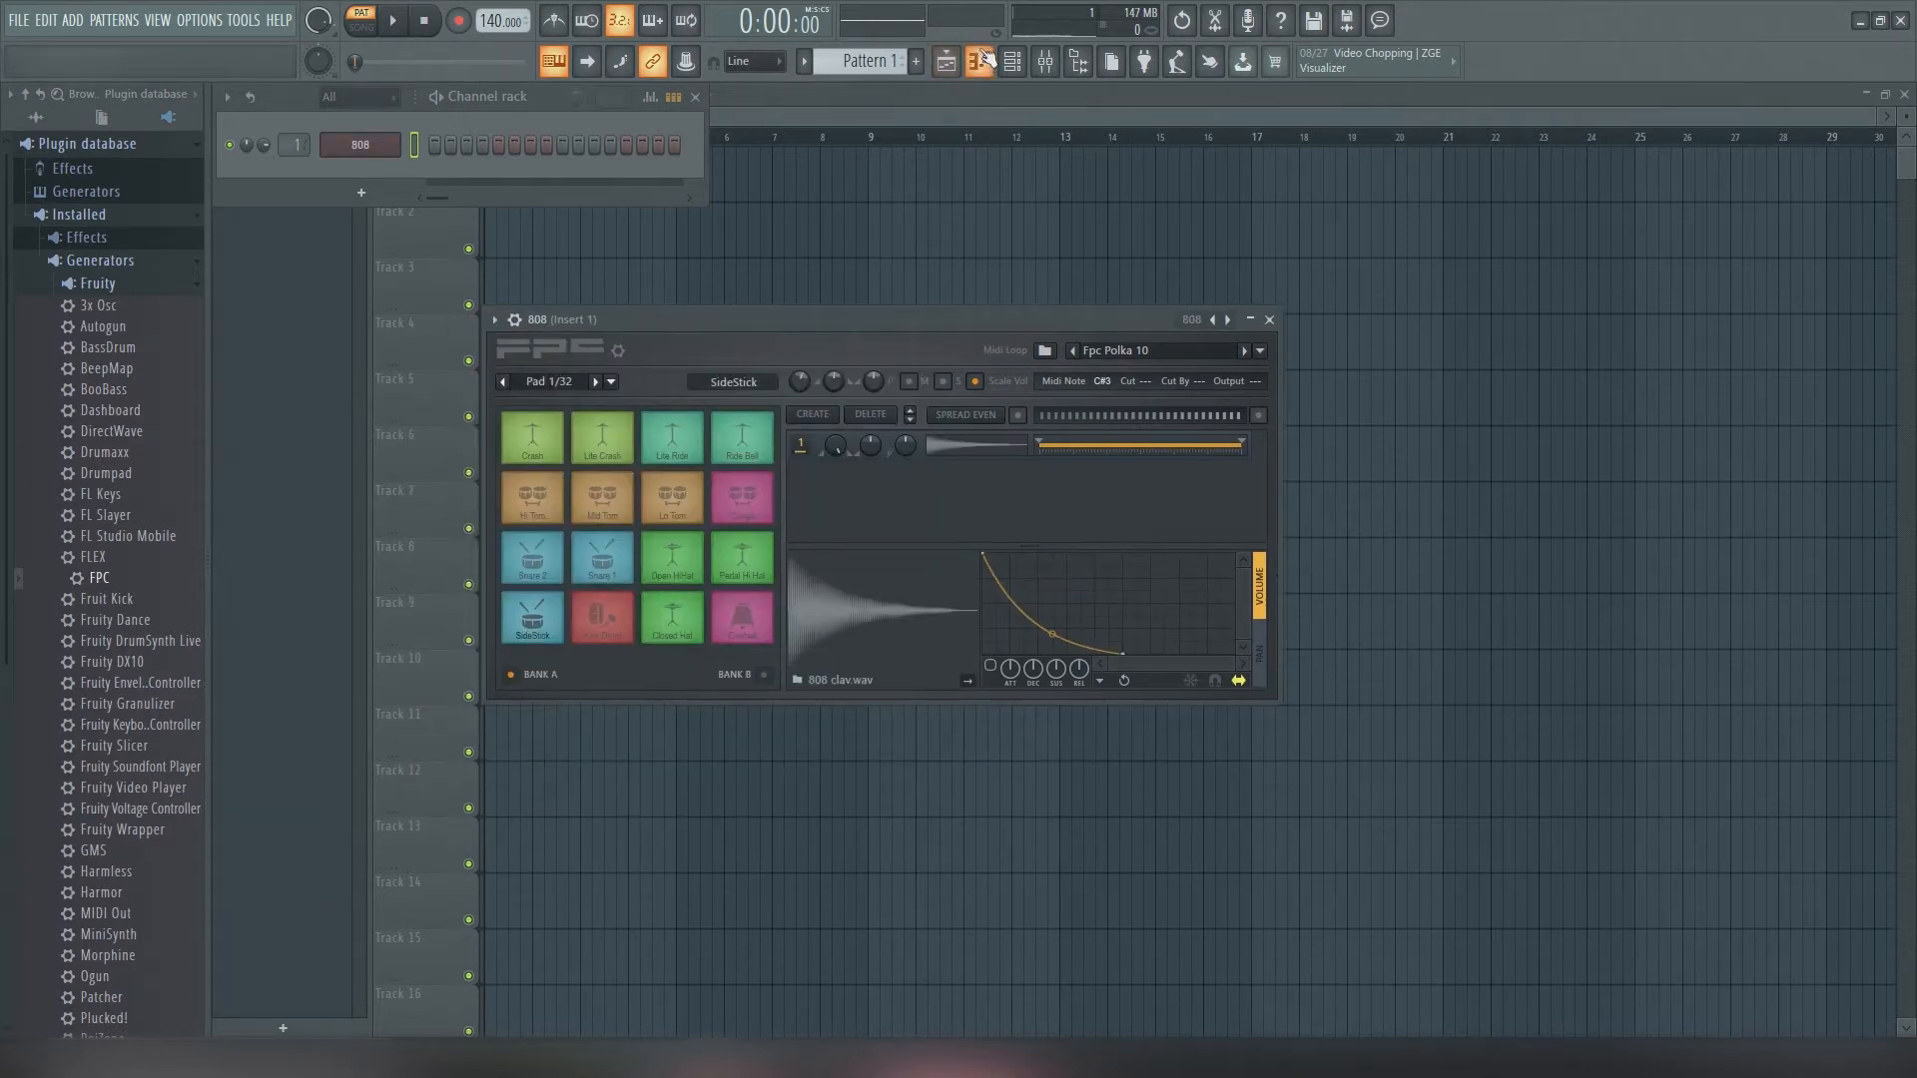
pyautogui.click(982, 62)
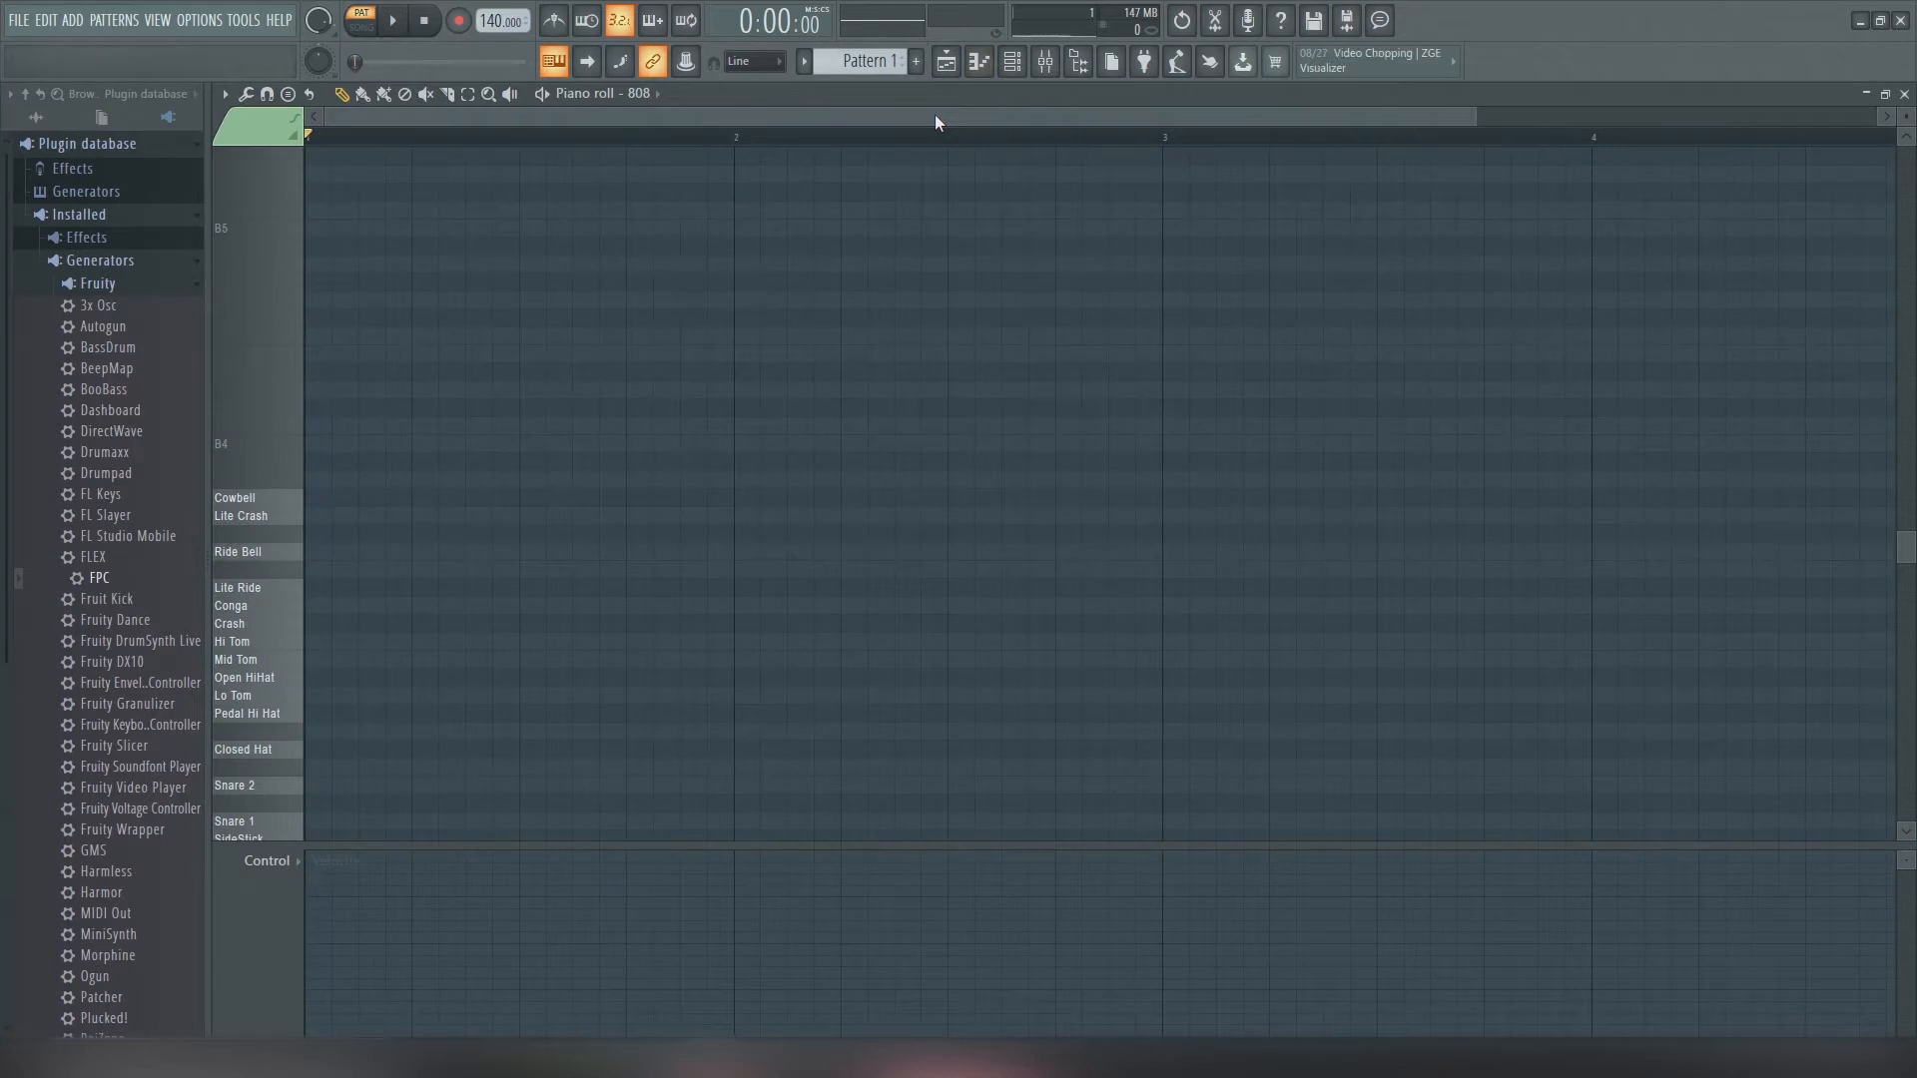
# Set the project tempo to 158 BPM
pyautogui.rightClick(492, 25)
pyautogui.click(541, 245)
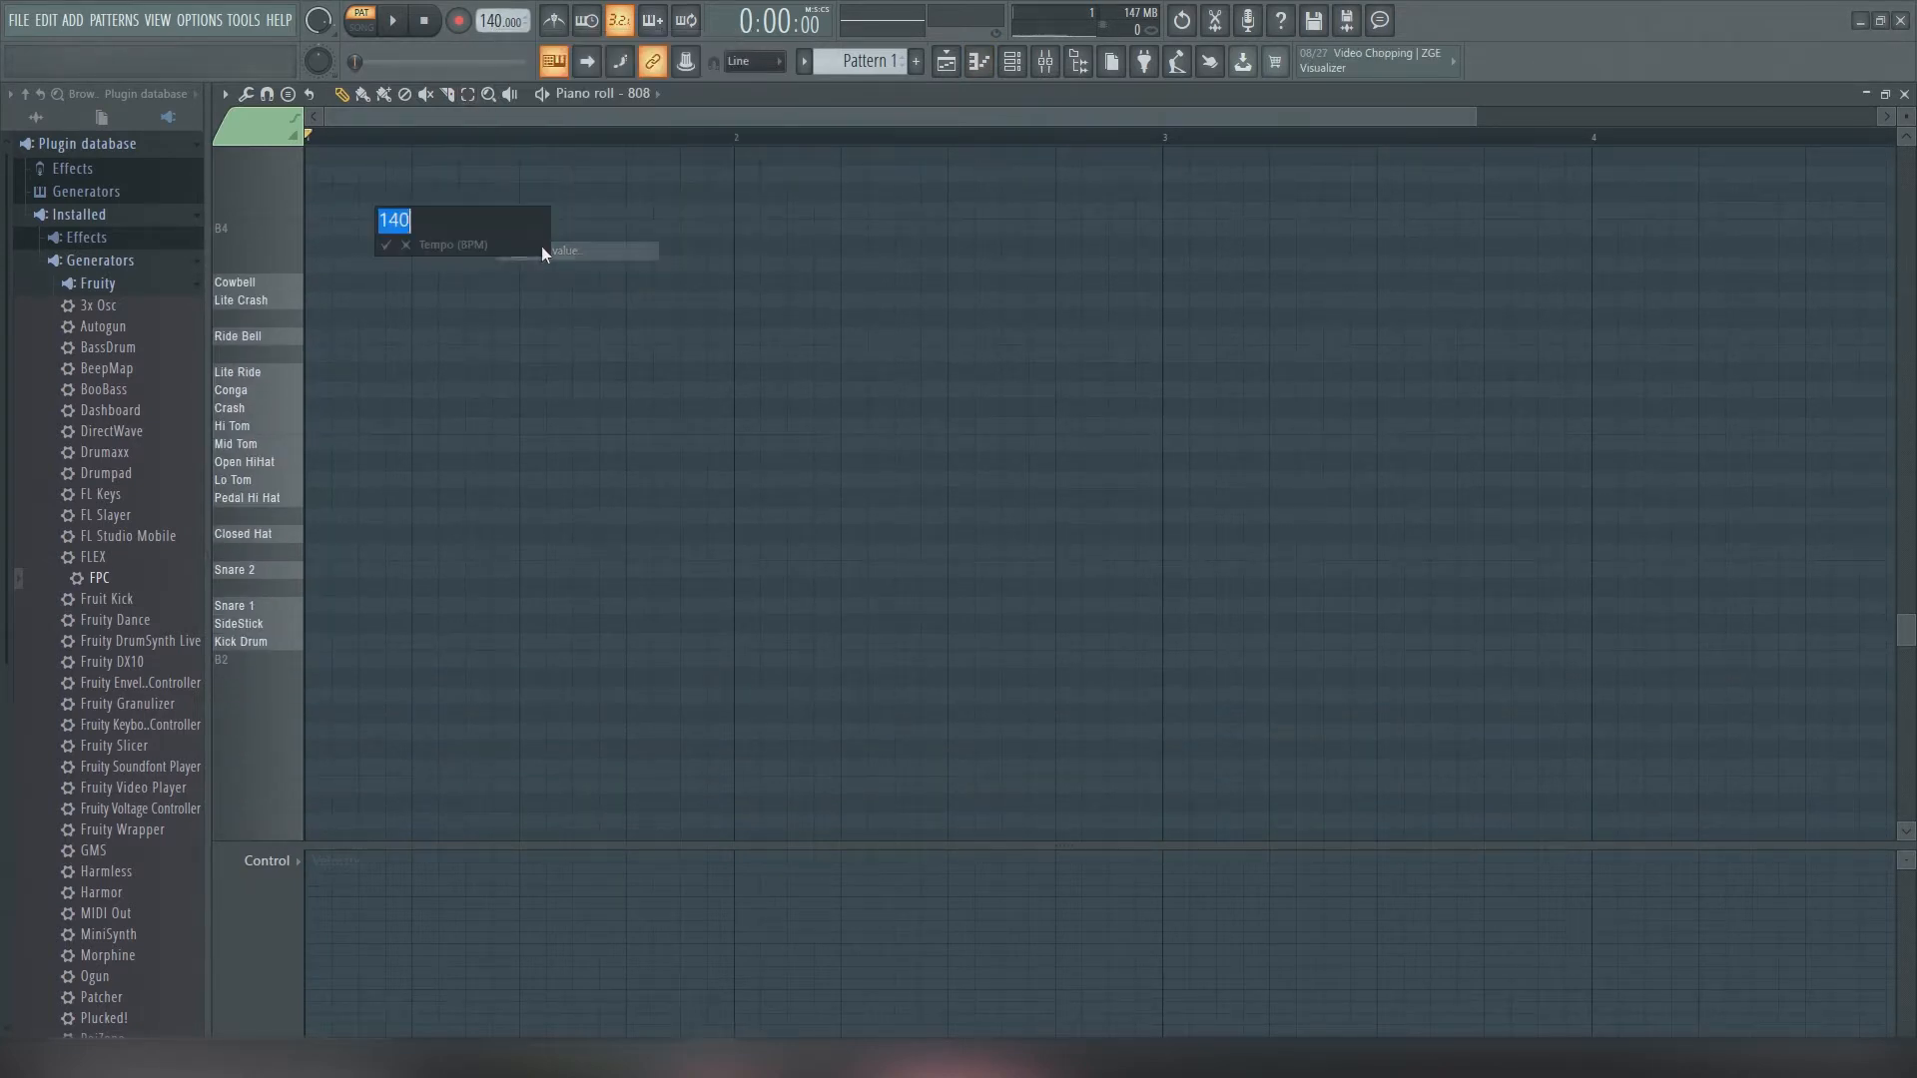
pyautogui.write('158')
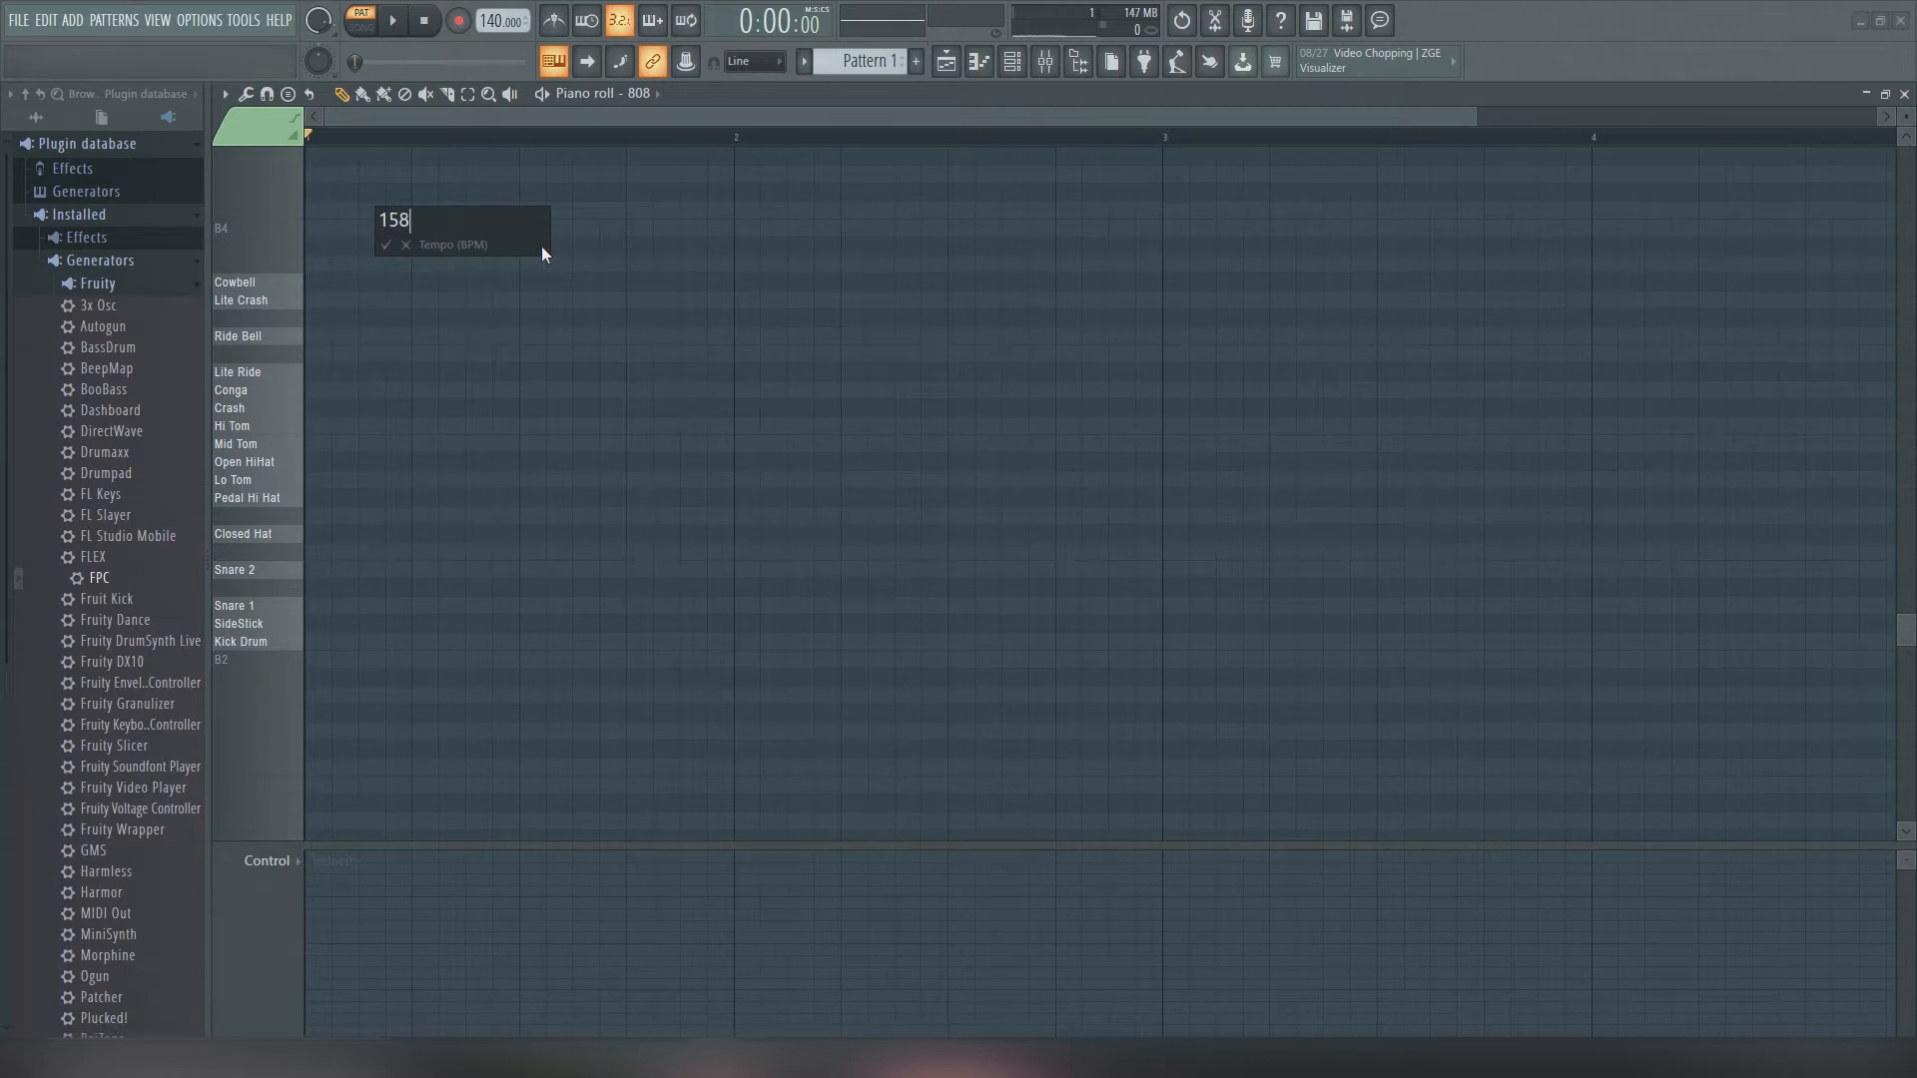
pyautogui.press('Return')
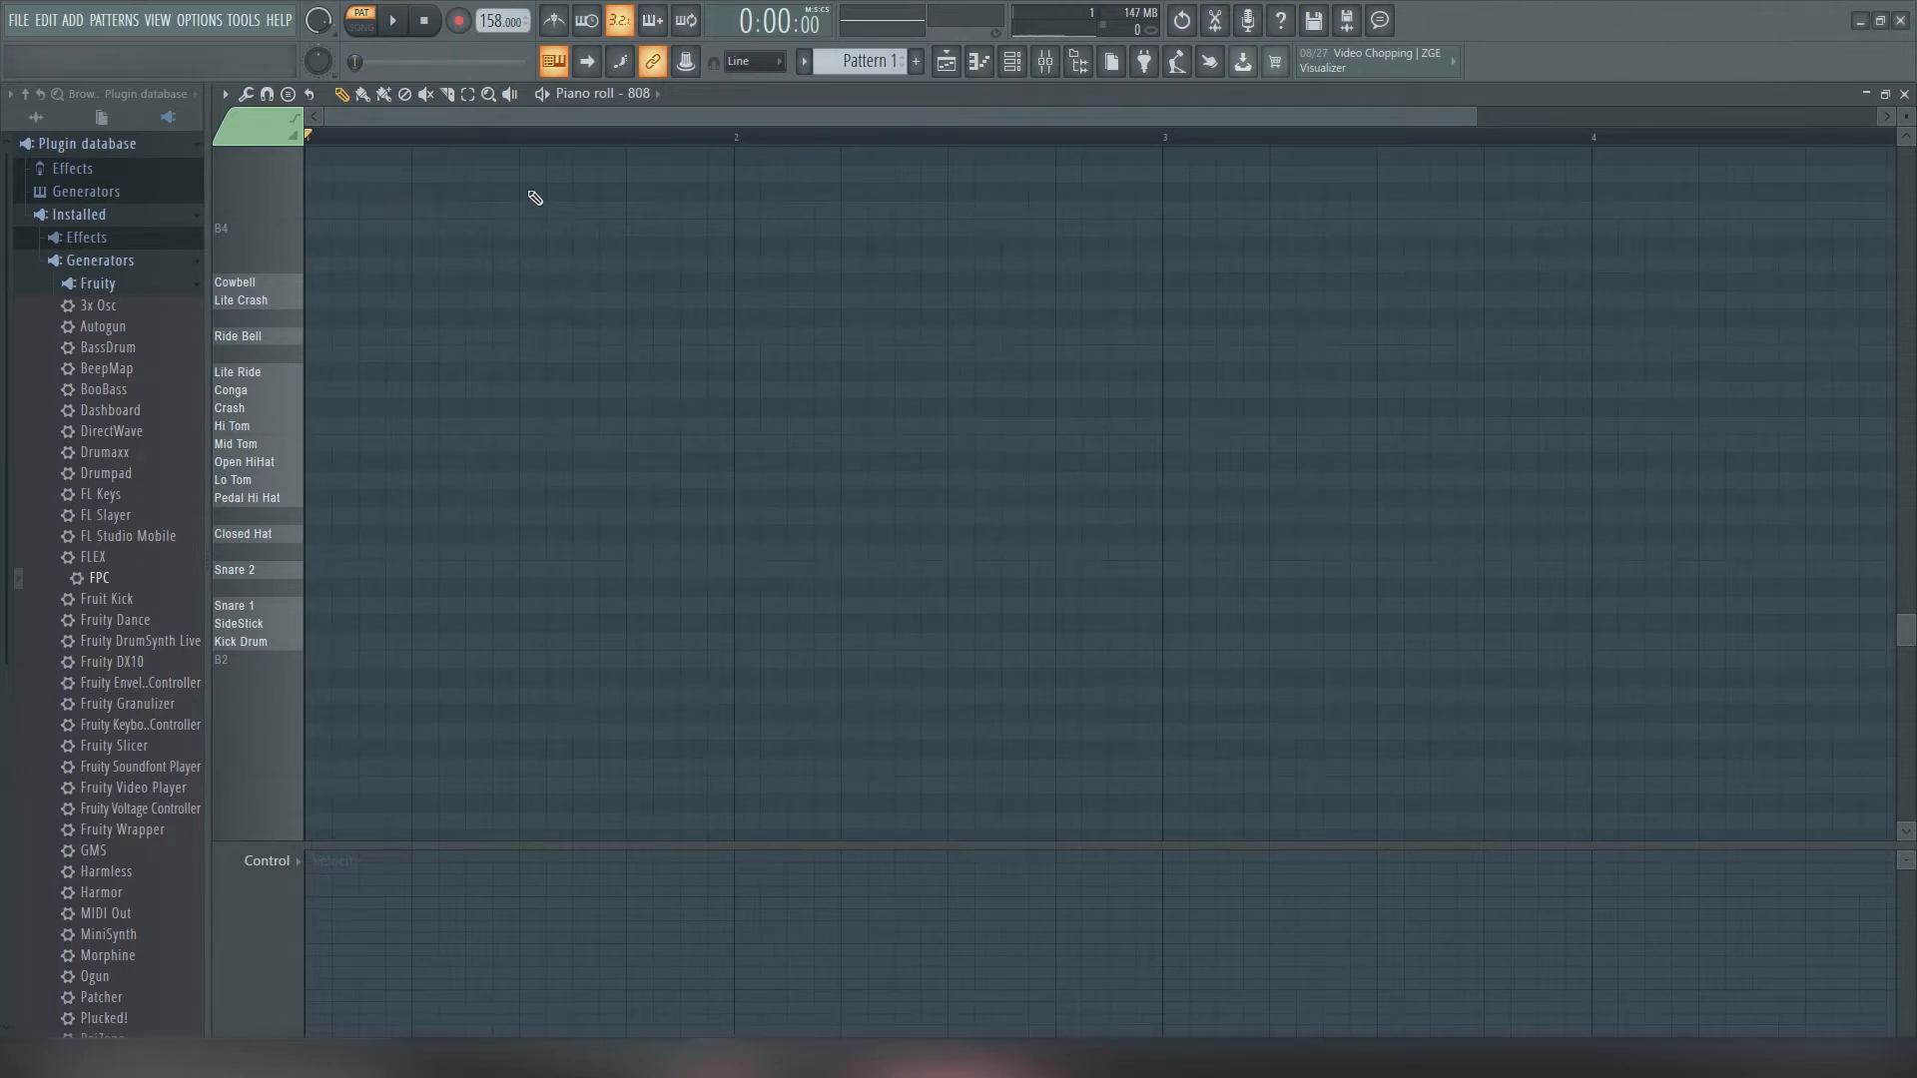
# Place Kick Drum notes on steps 1 and 15 and bar 2 step 5, Snare 1 on step 9 and bar 2 steps 3 and 9; play back
pyautogui.click(315, 642)
pyautogui.moveTo(410, 642); pyautogui.dragTo(336, 644)
pyautogui.click(527, 606)
pyautogui.click(690, 641)
pyautogui.click(797, 606)
pyautogui.click(852, 641)
pyautogui.click(959, 606)
pyautogui.press('space')
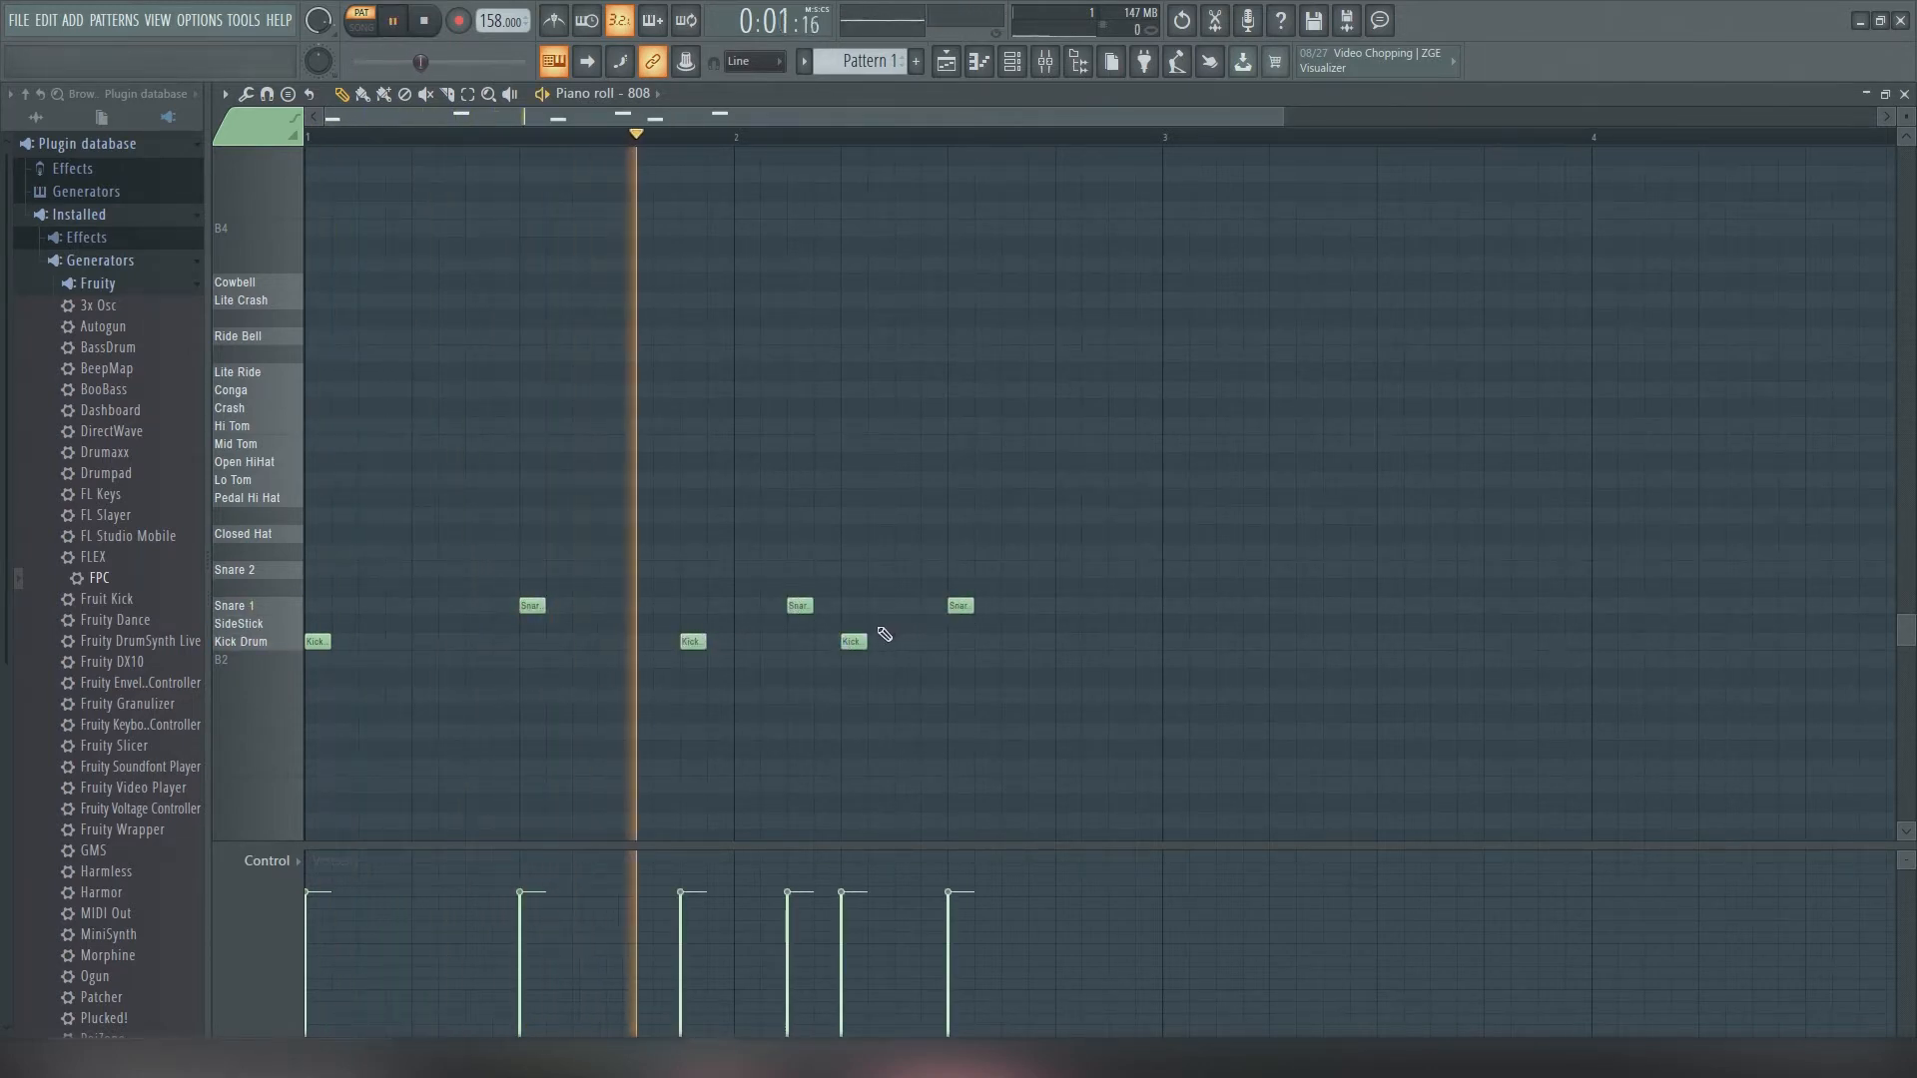
pyautogui.press('space')
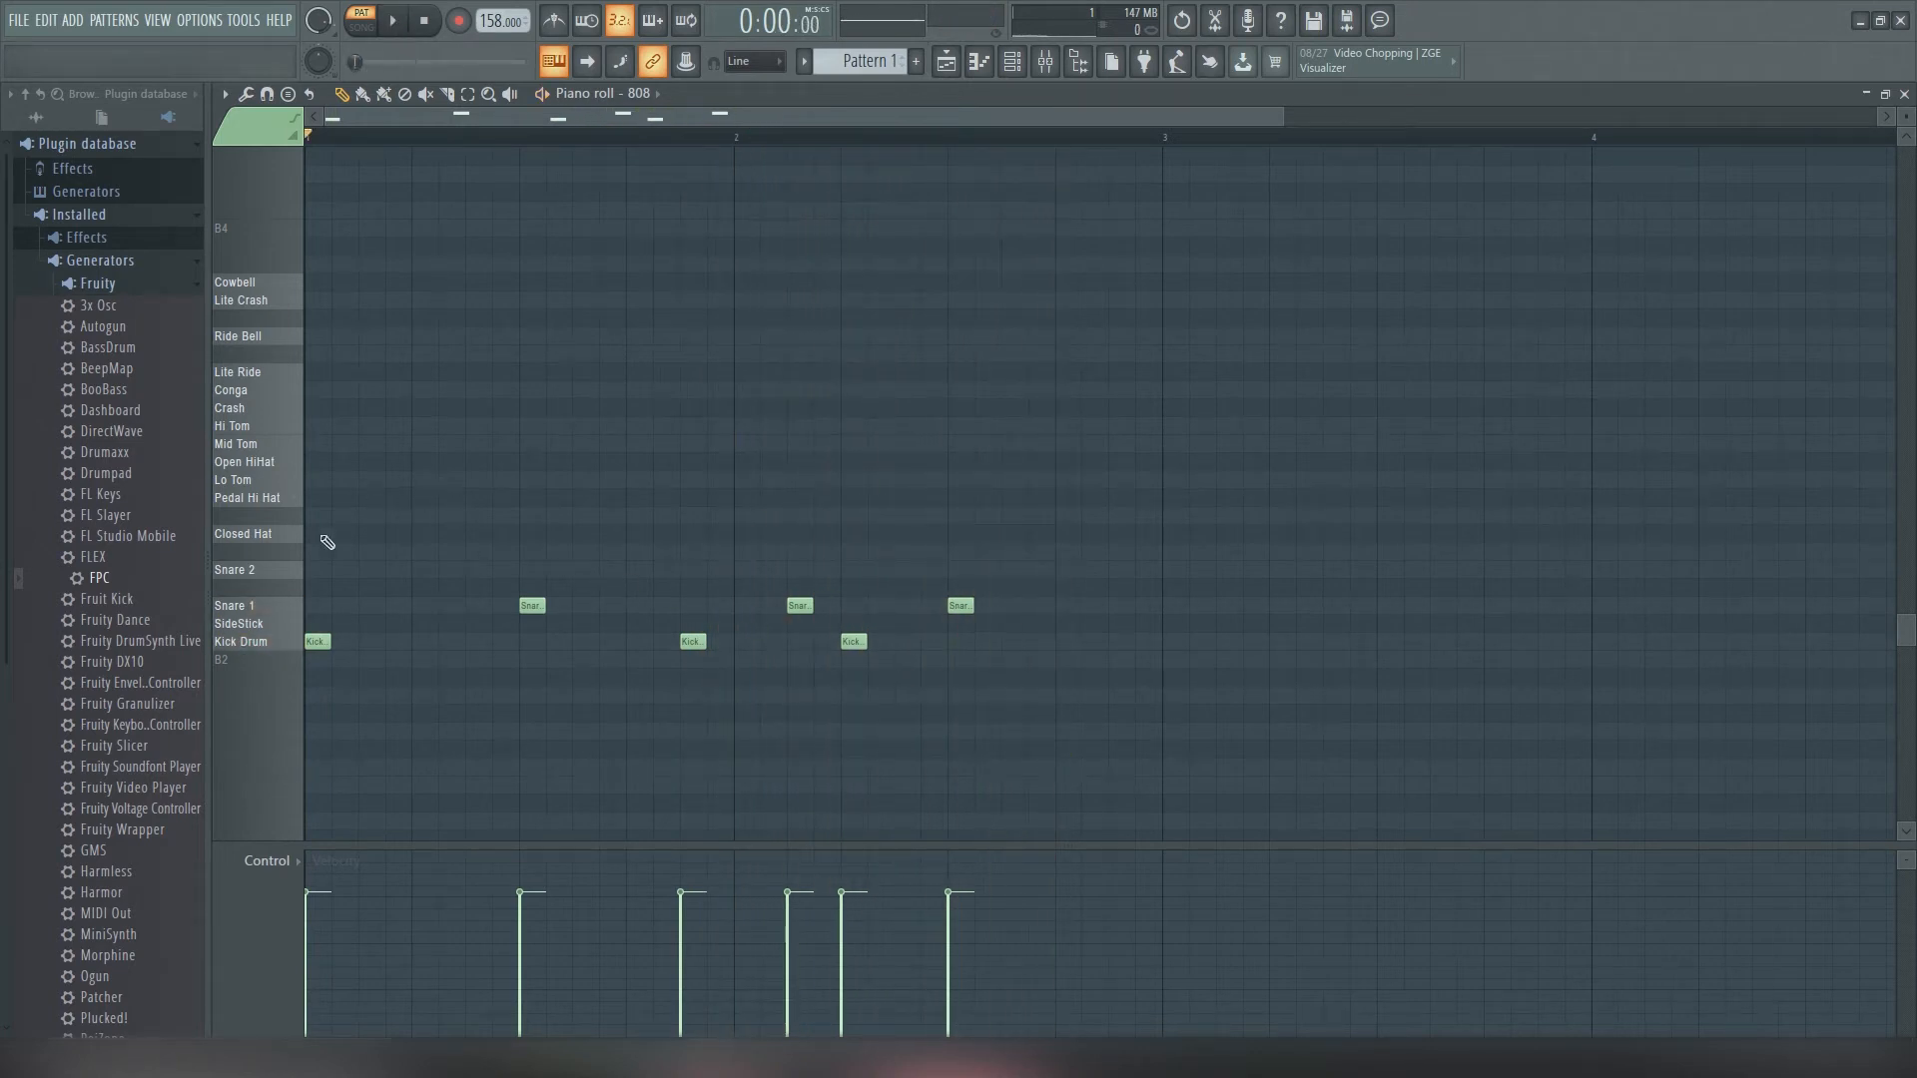
# Paint Closed Hat notes on every step across the first two bars
pyautogui.click(362, 94)
pyautogui.moveTo(317, 546); pyautogui.dragTo(1144, 530)
pyautogui.click(341, 94)
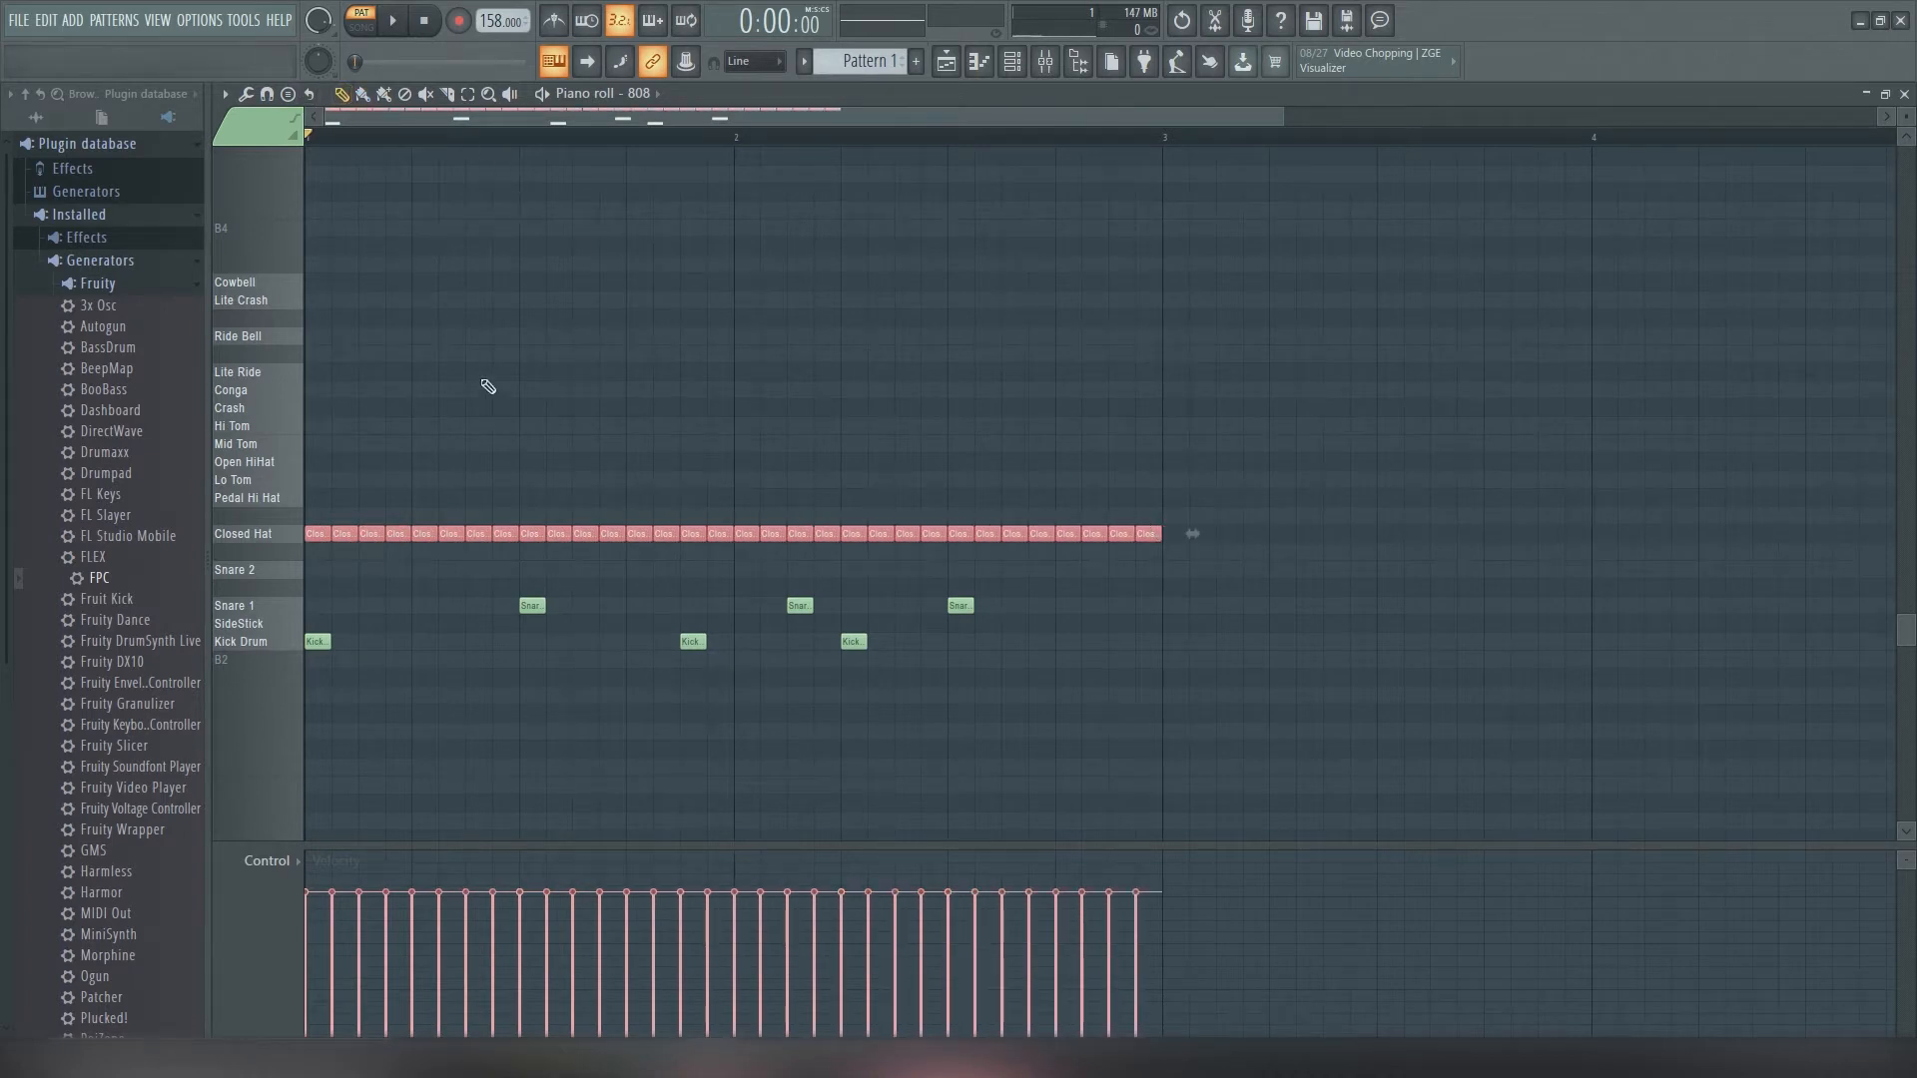
# Add Pedal Hi Hat notes on steps 12 and 13 of both bars and an Open HiHat on bar 2 step 14
pyautogui.click(611, 498)
pyautogui.click(638, 498)
pyautogui.click(1041, 498)
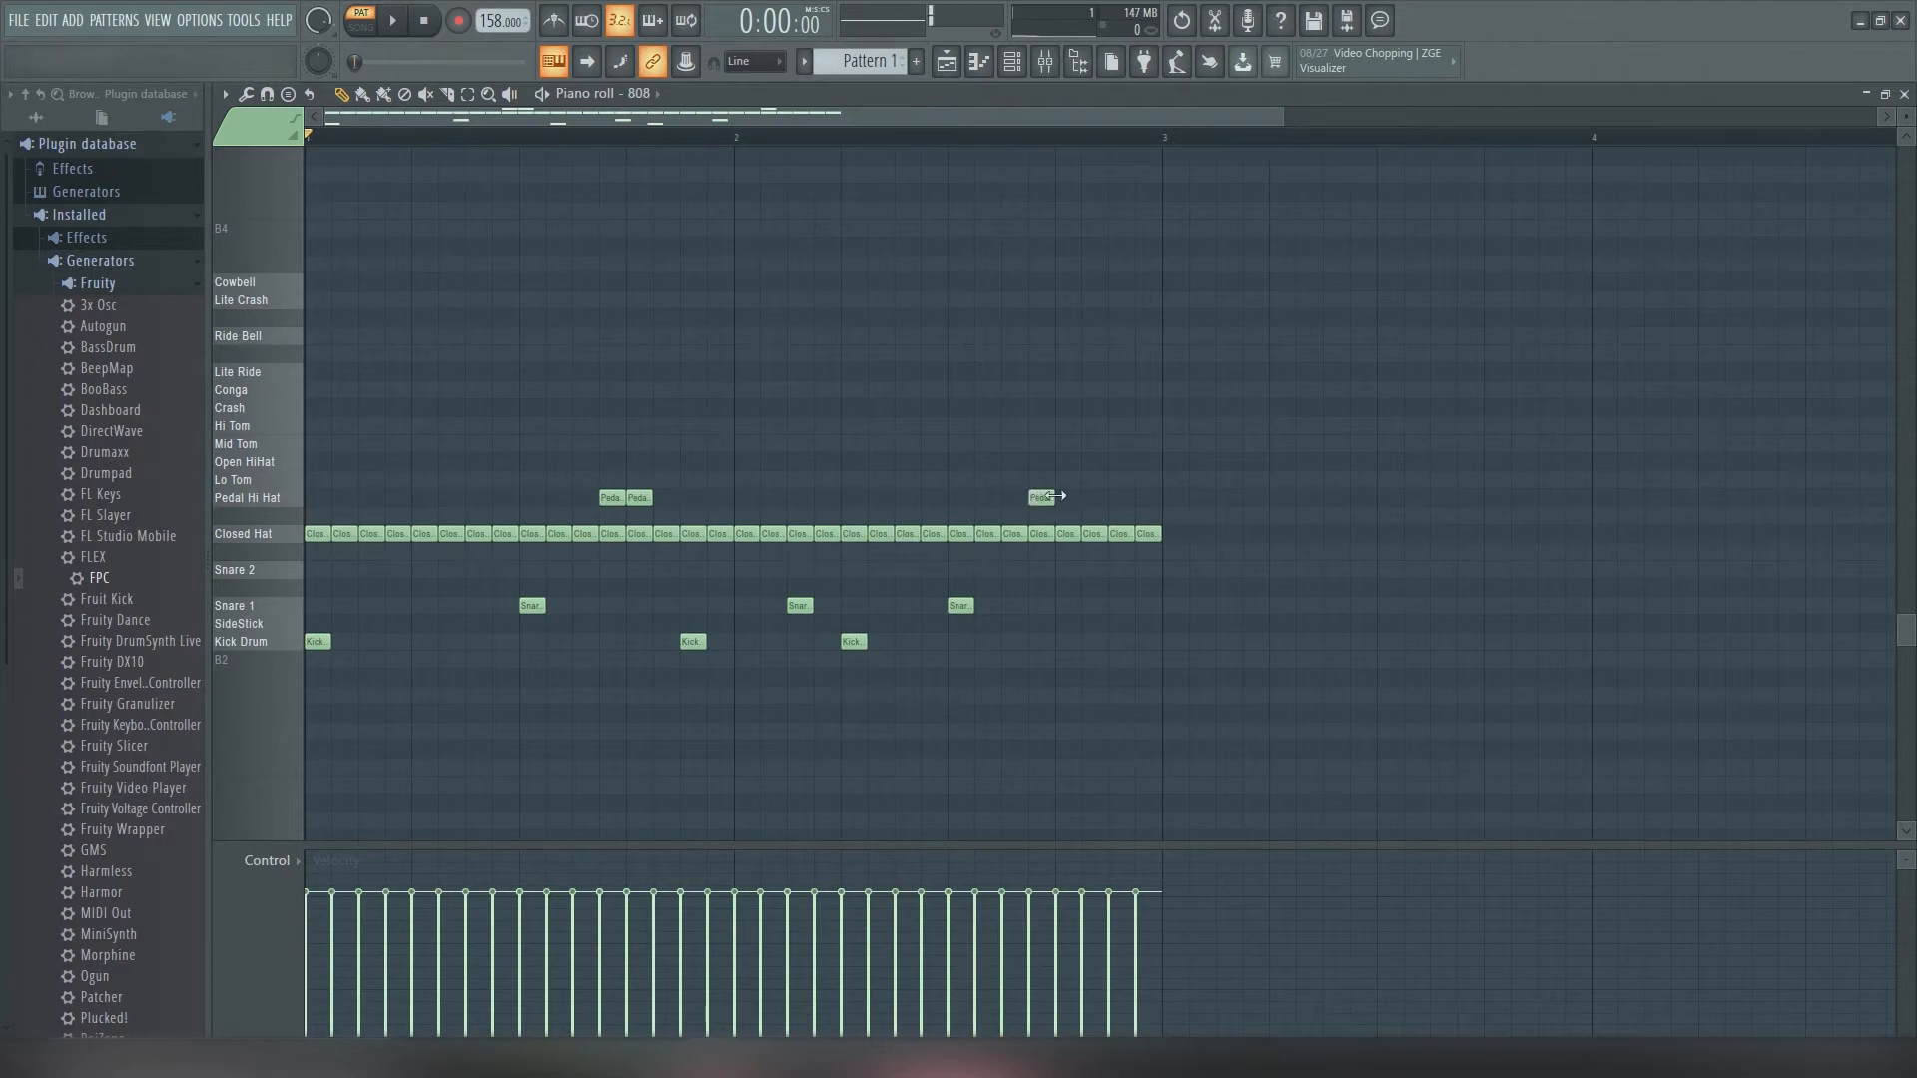
pyautogui.click(1067, 498)
# Preview the Cowbell and add Cowbell notes on bar 1 step 5 and bar 2 step 15
pyautogui.click(259, 285)
pyautogui.click(420, 287)
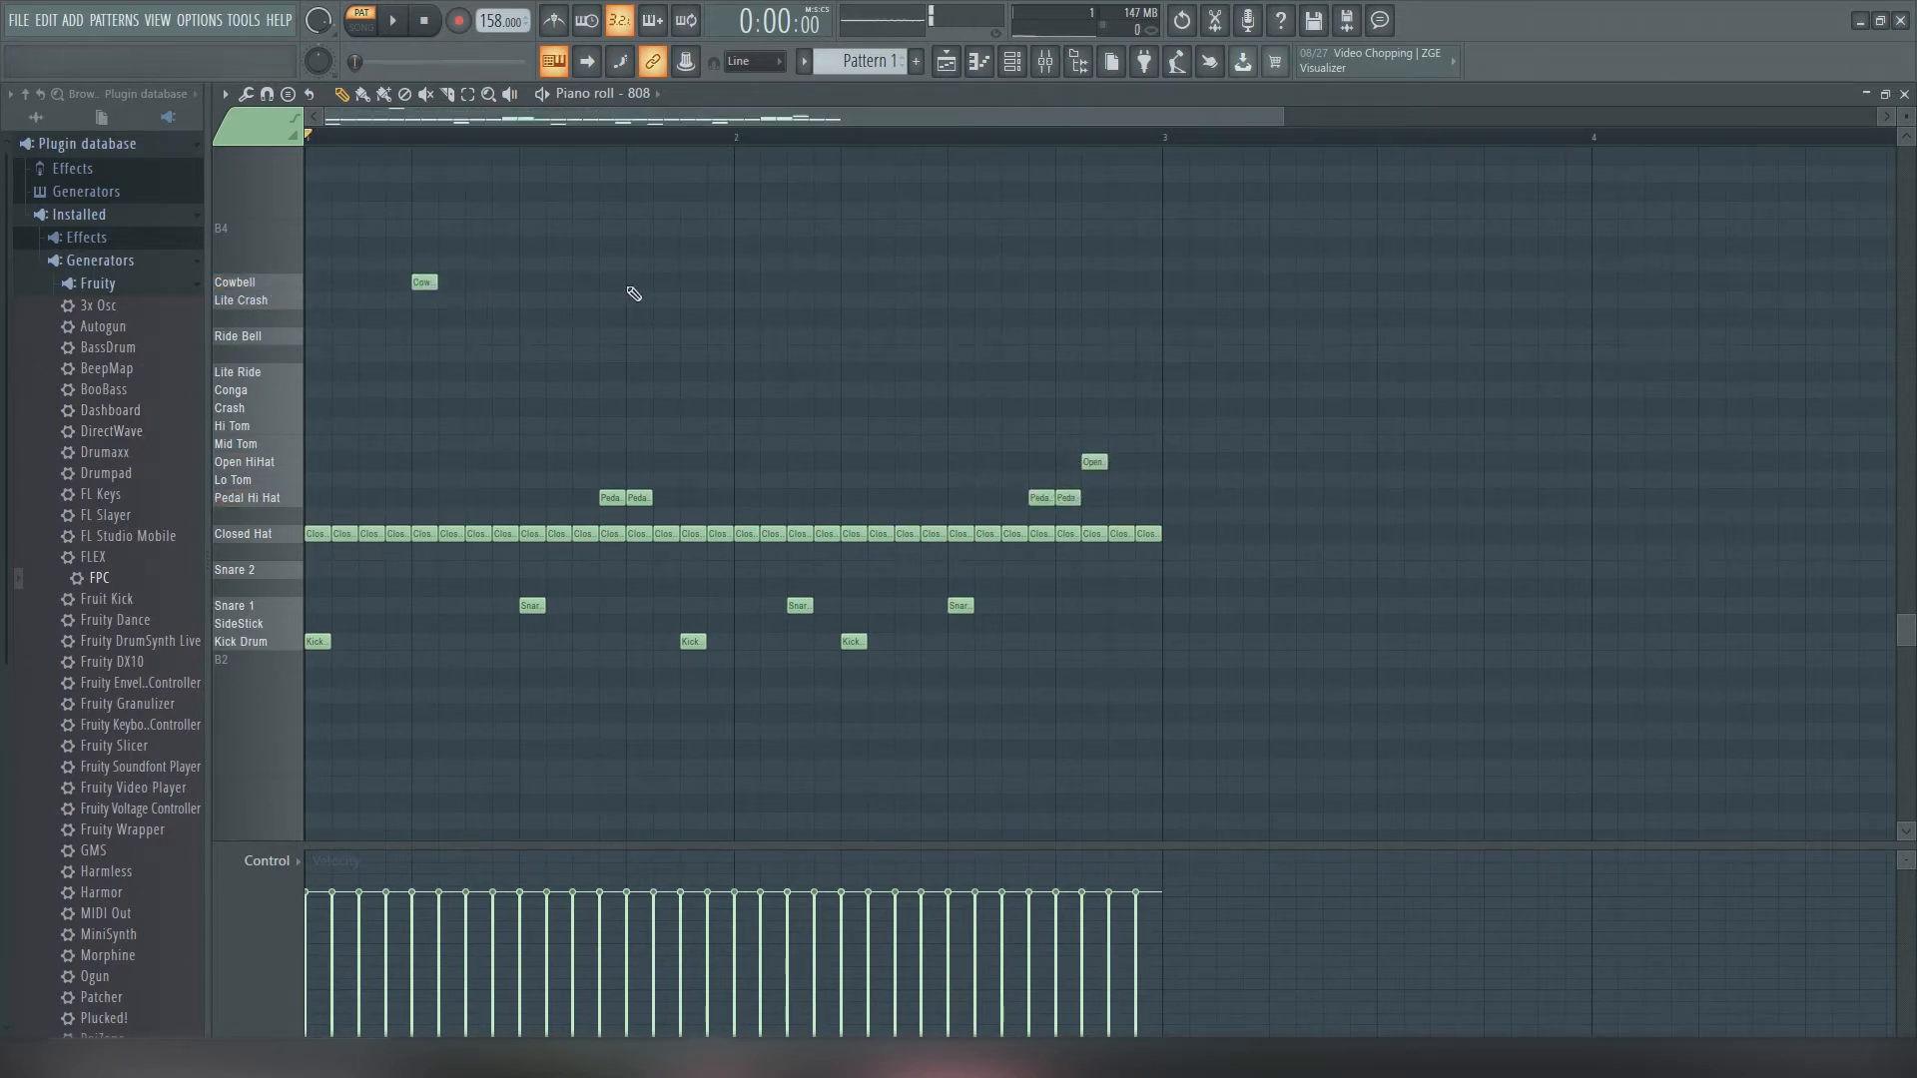
pyautogui.click(1115, 286)
# Place Pattern 1 on Track 1 of the playlist, starting at bar 1
pyautogui.click(947, 65)
pyautogui.moveTo(319, 164); pyautogui.dragTo(493, 179)
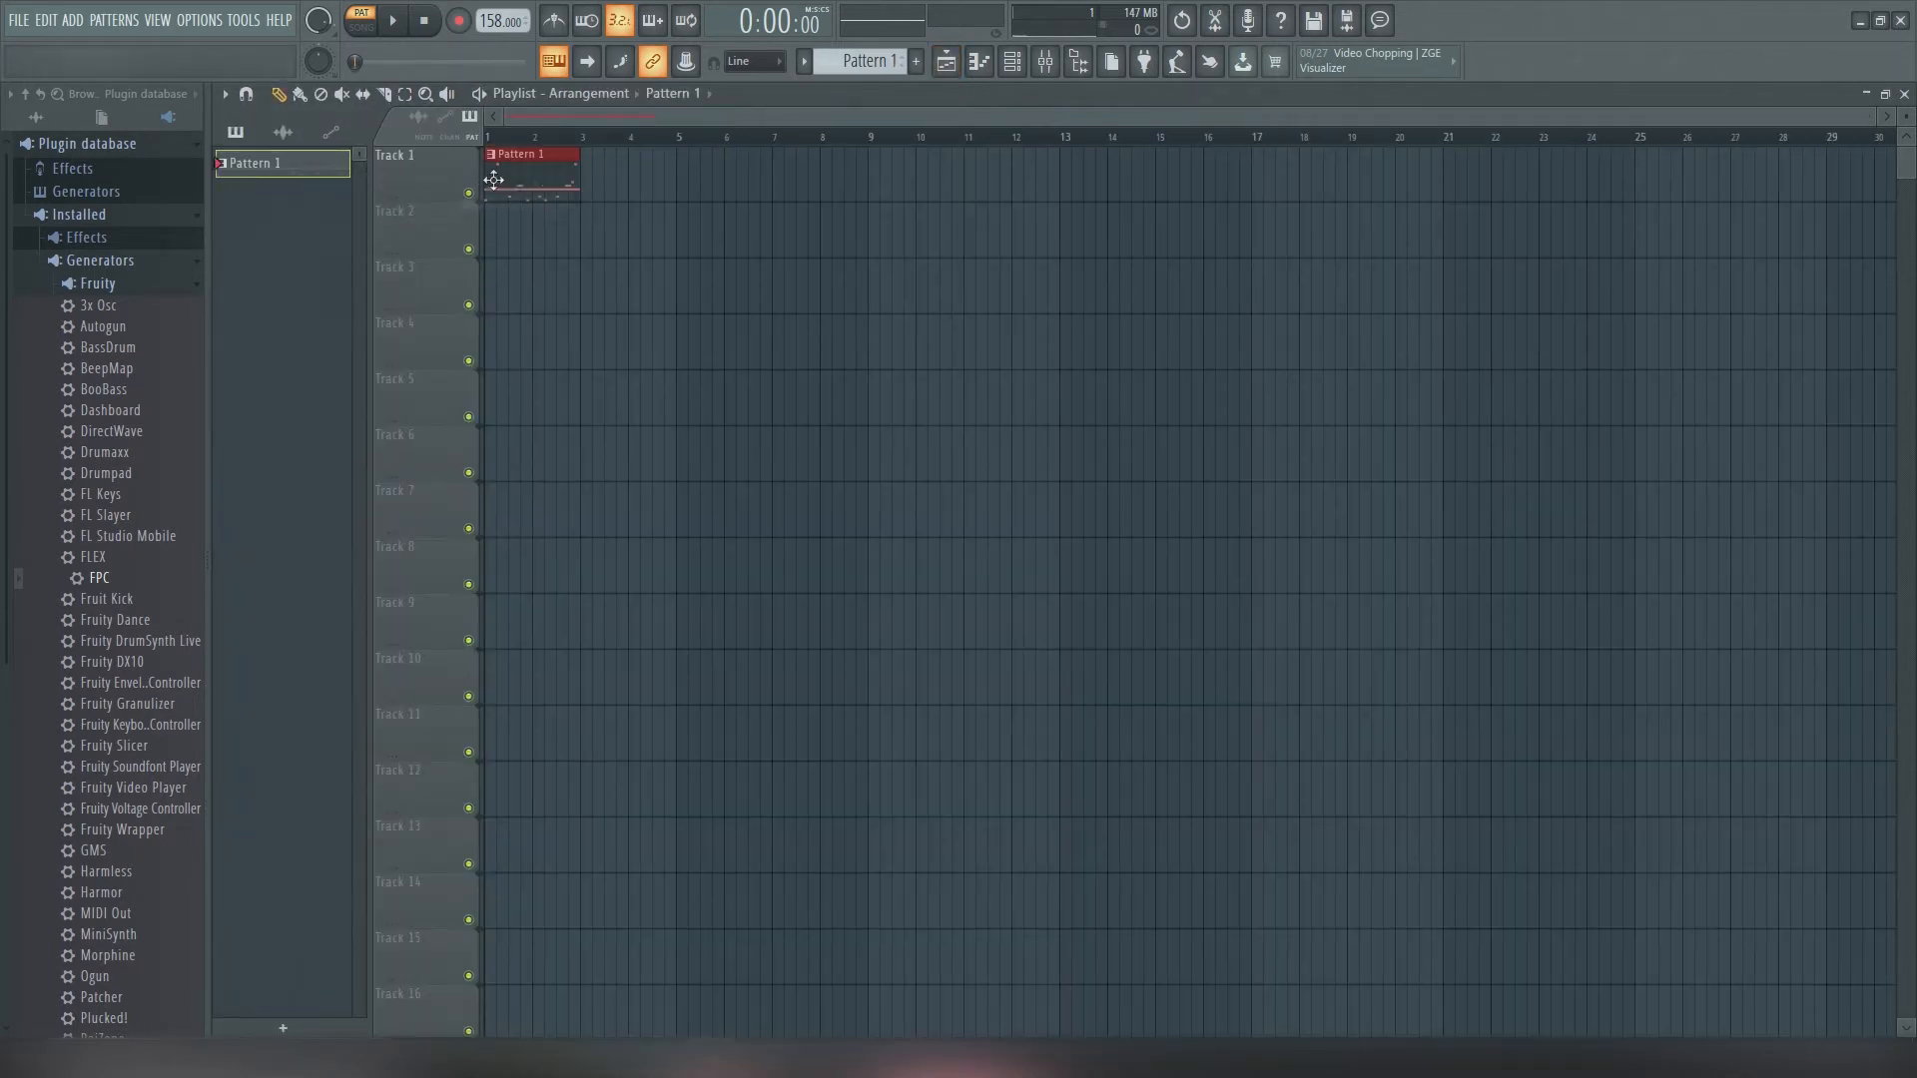
# Create Pattern 2 and add a FLEX instrument channel to the channel rack
pyautogui.click(922, 63)
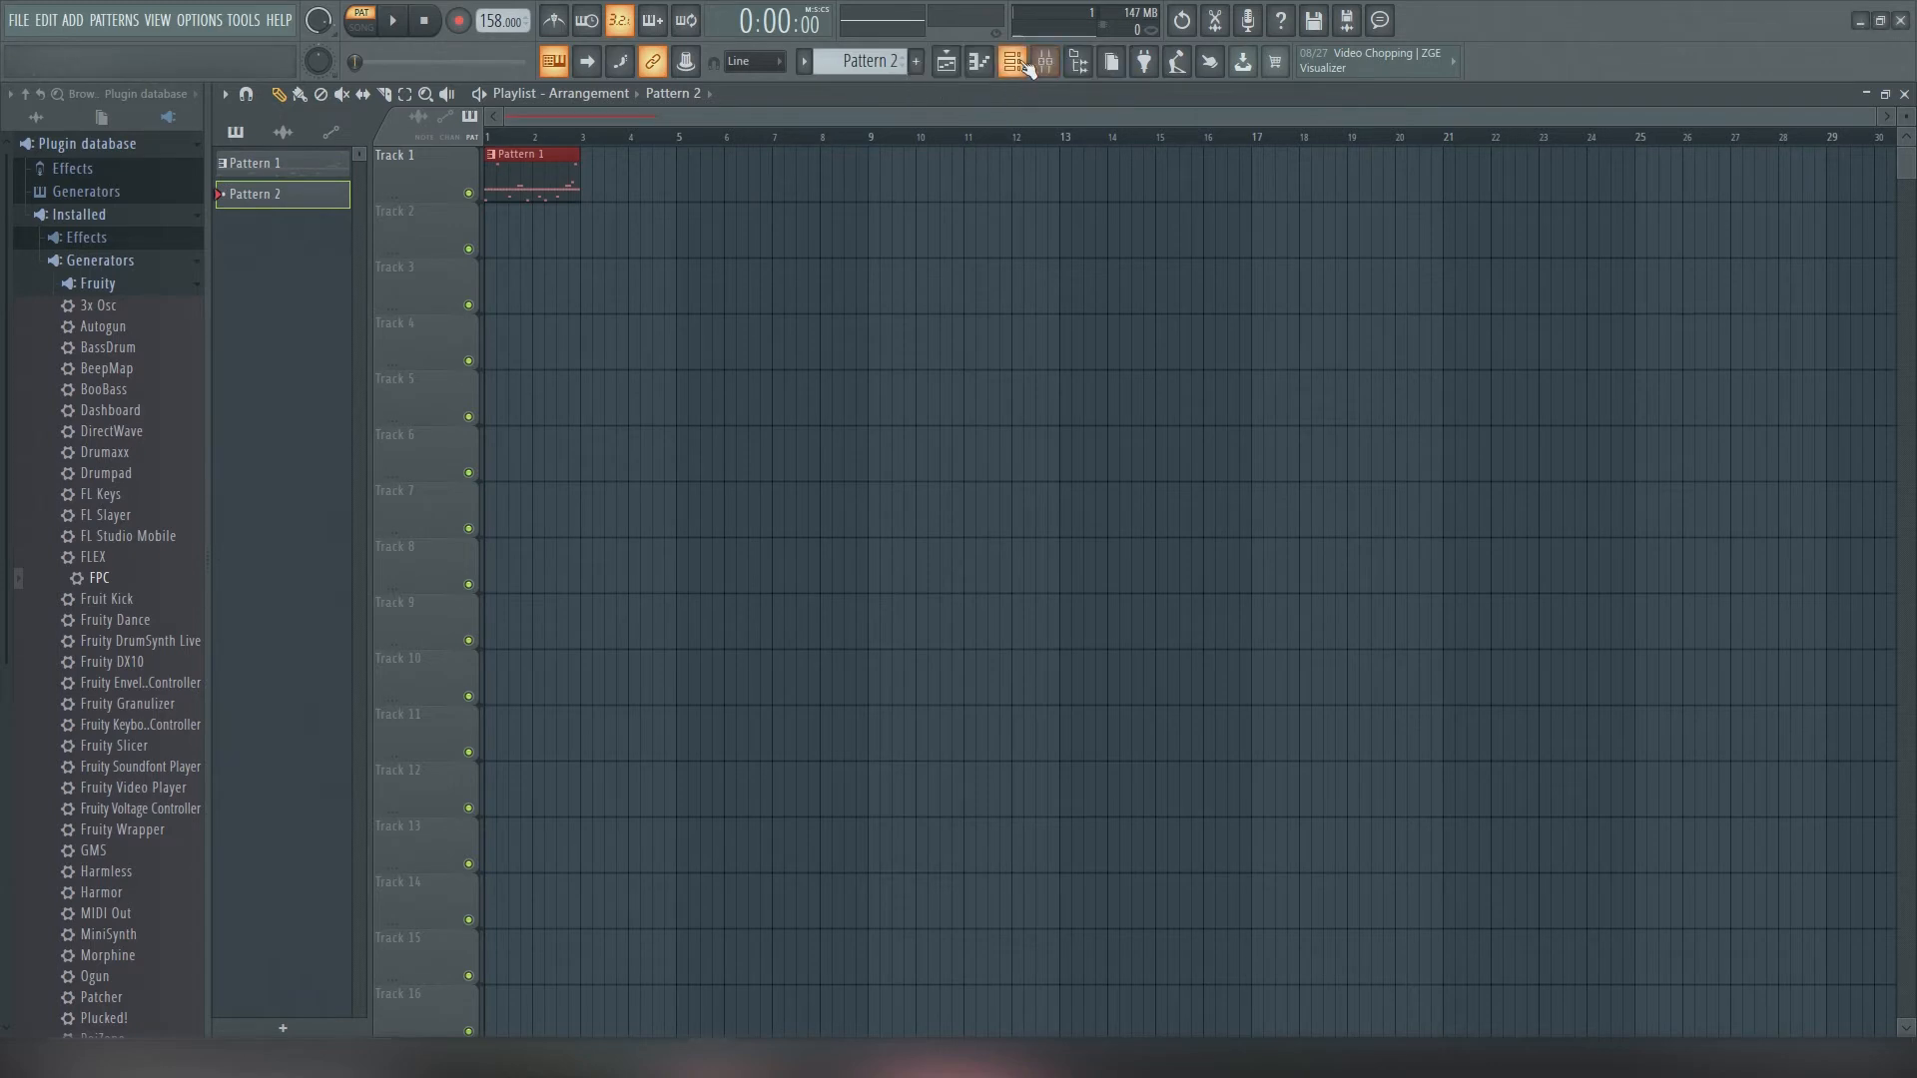
pyautogui.click(1026, 66)
pyautogui.moveTo(99, 557); pyautogui.dragTo(369, 180)
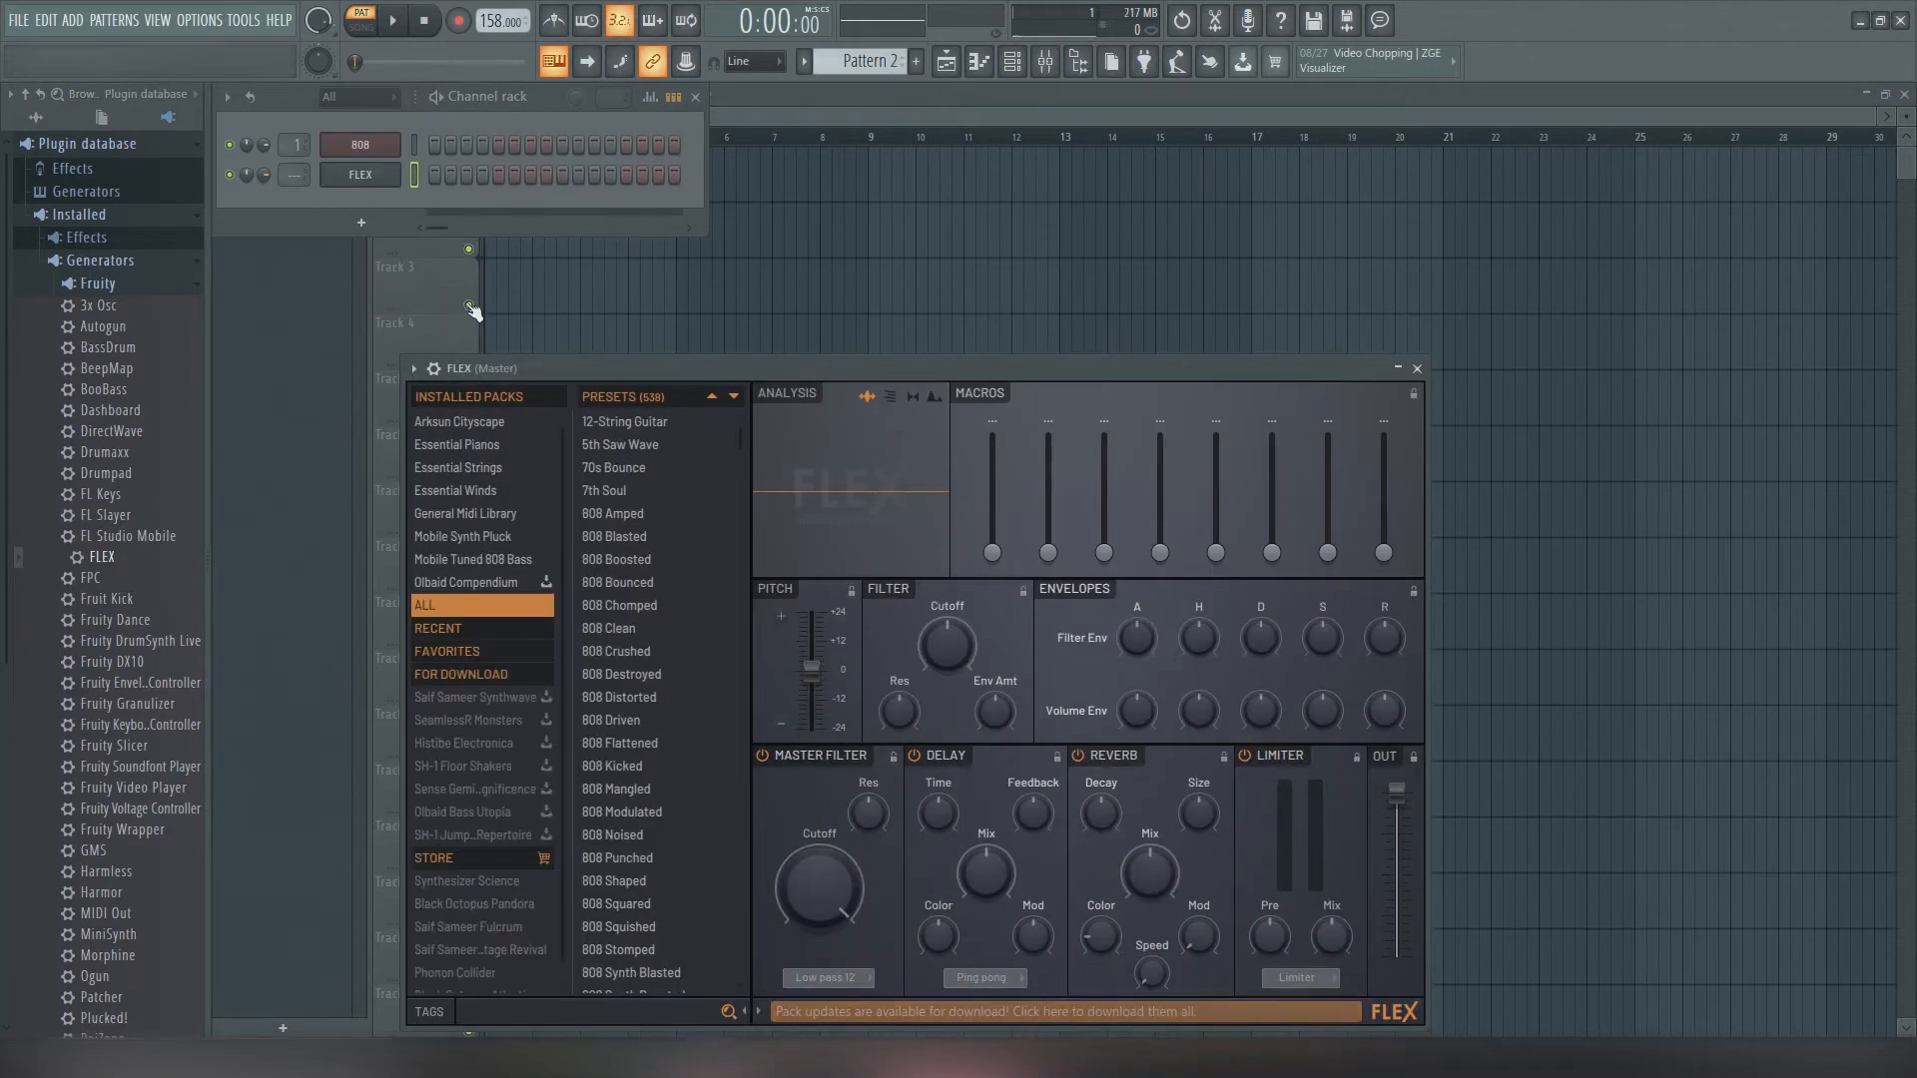
# Audition the Mobile Tuned 808 Bass presets in FLEX and load 808 Distorted
pyautogui.click(470, 560)
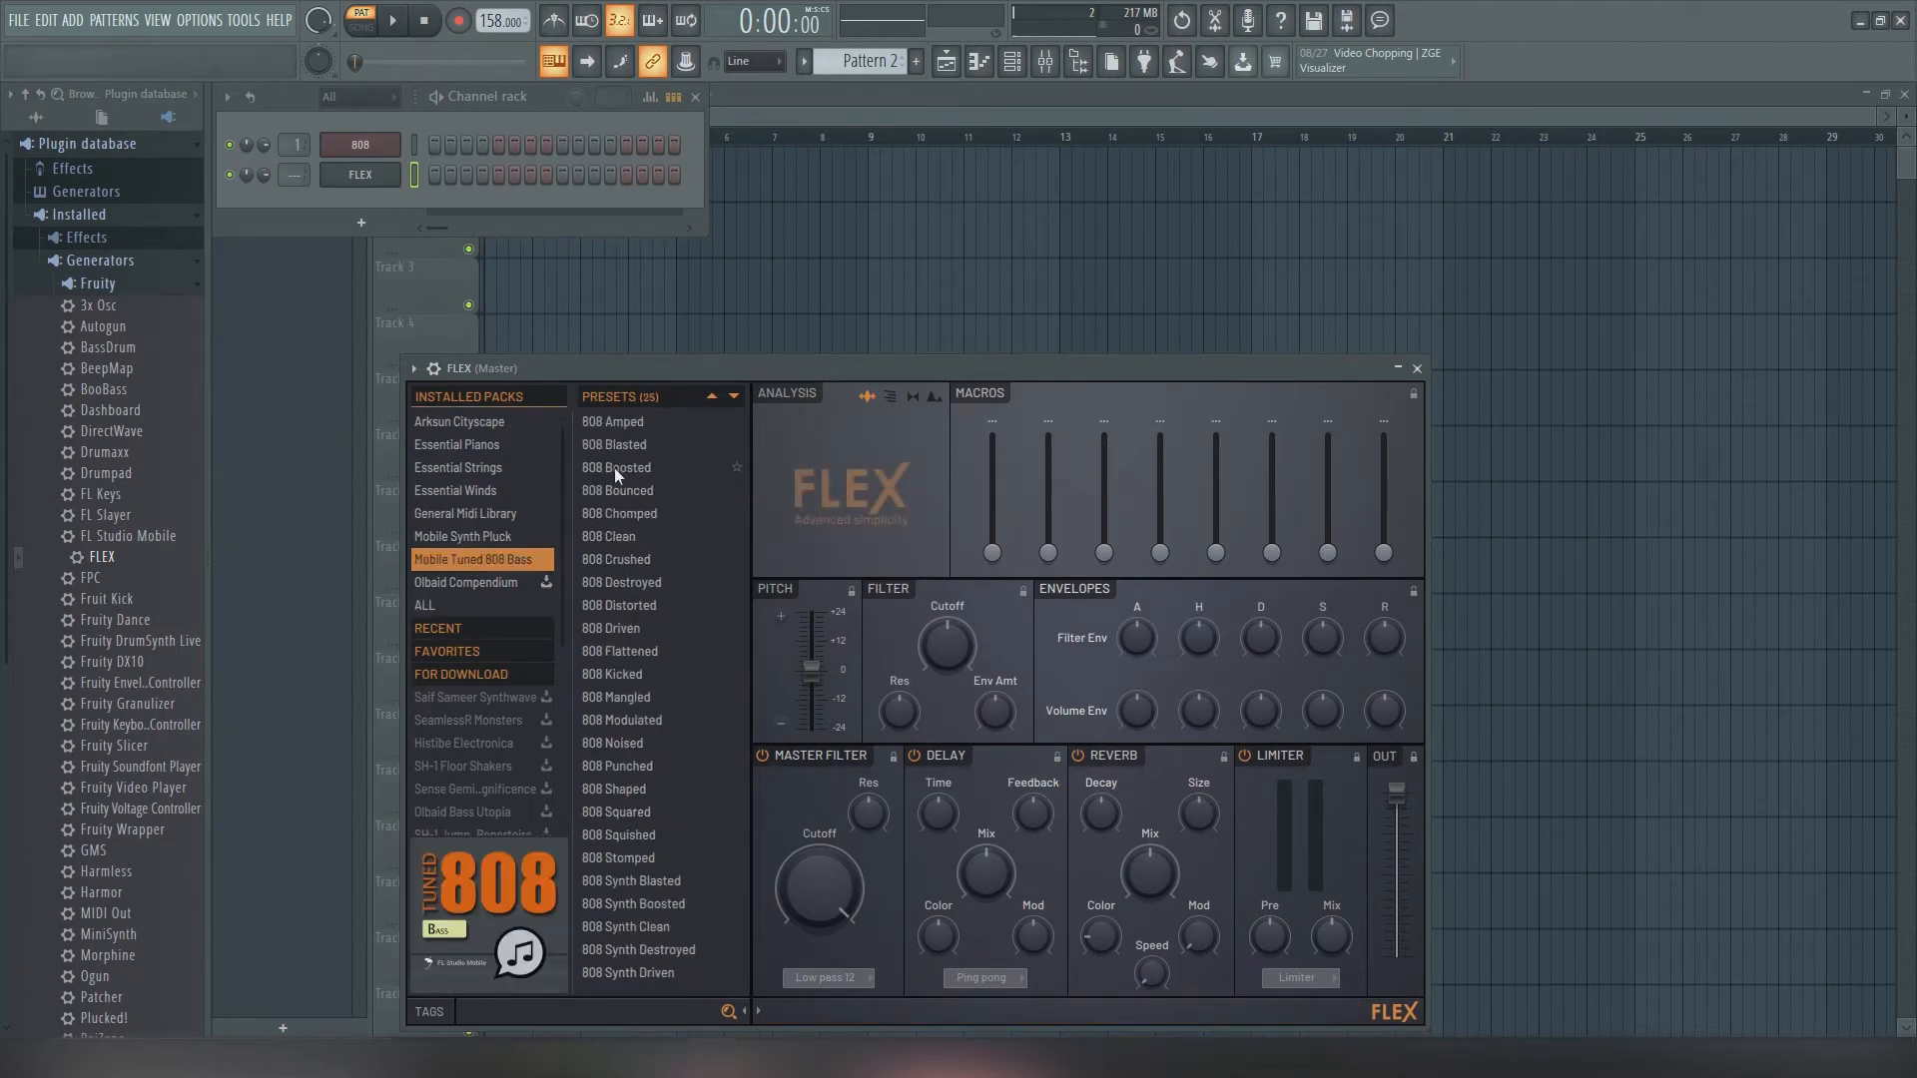
pyautogui.click(625, 583)
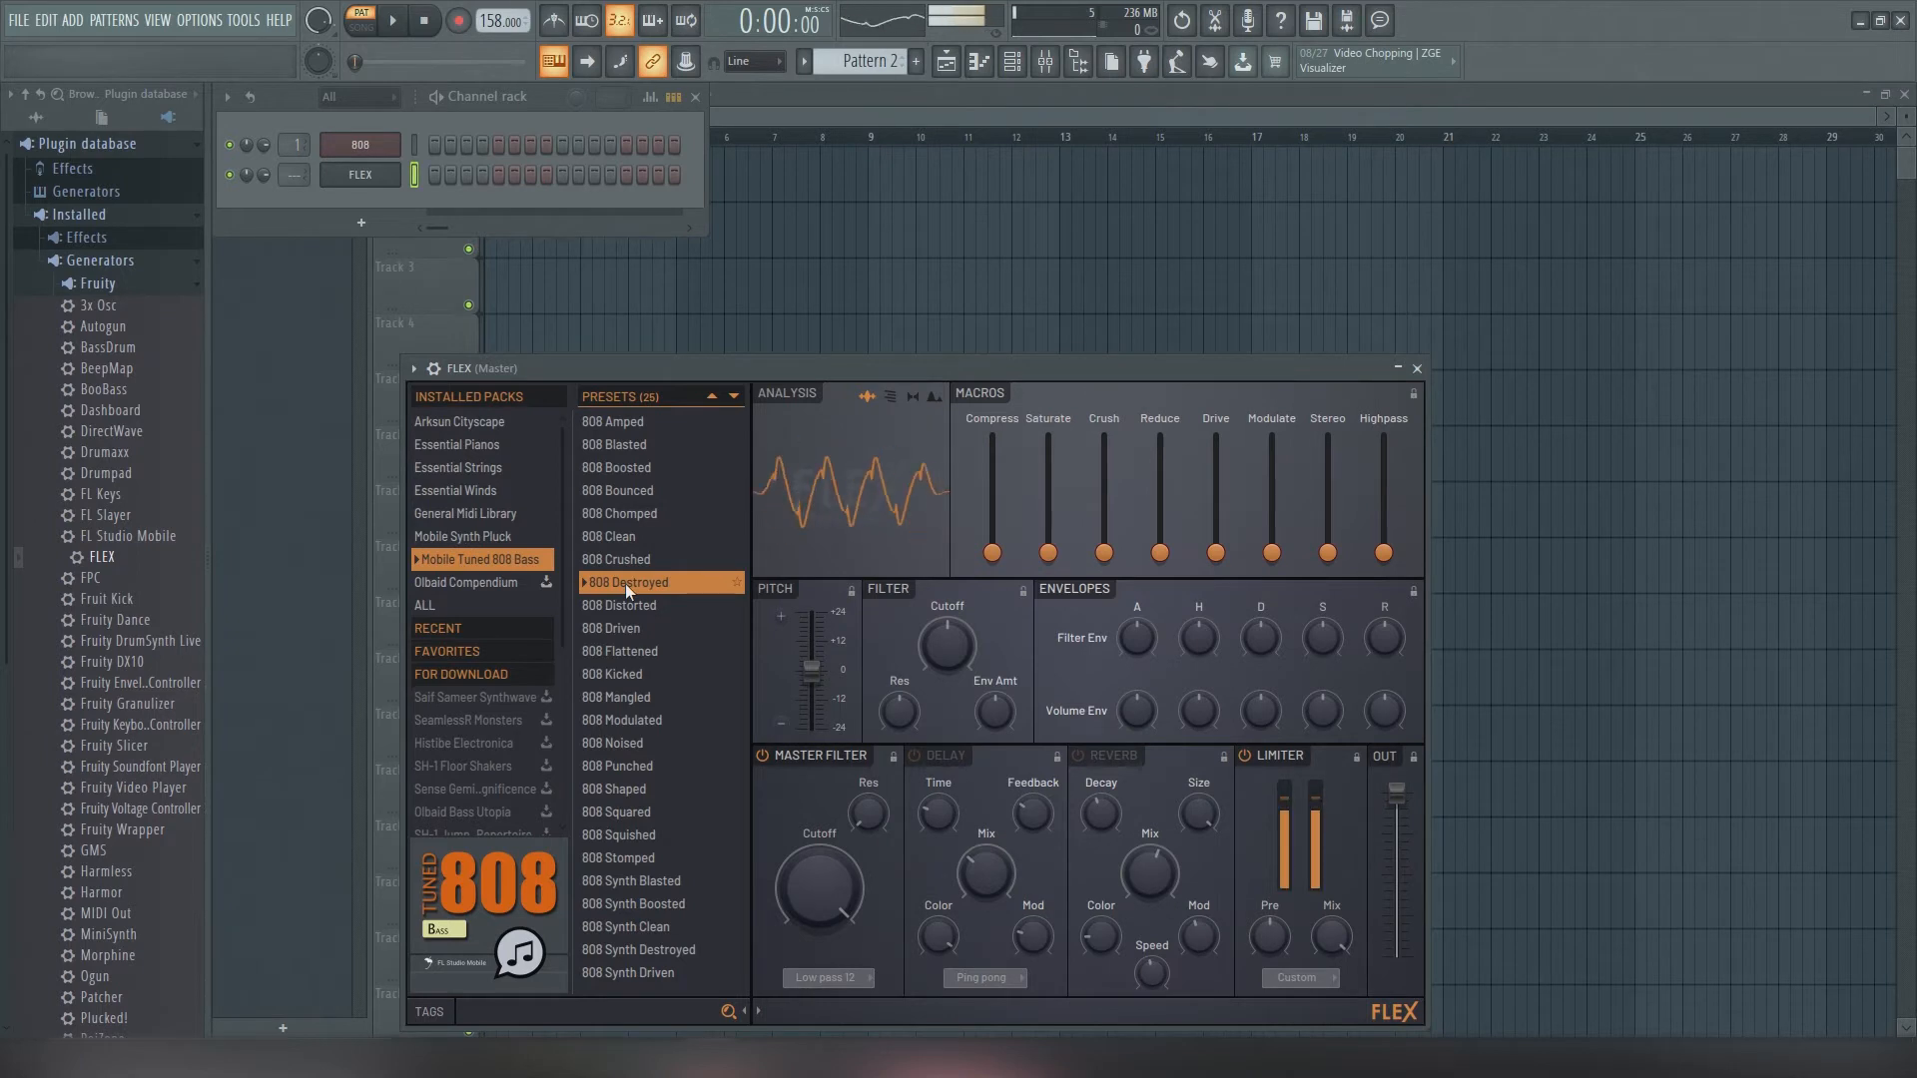
pyautogui.click(628, 605)
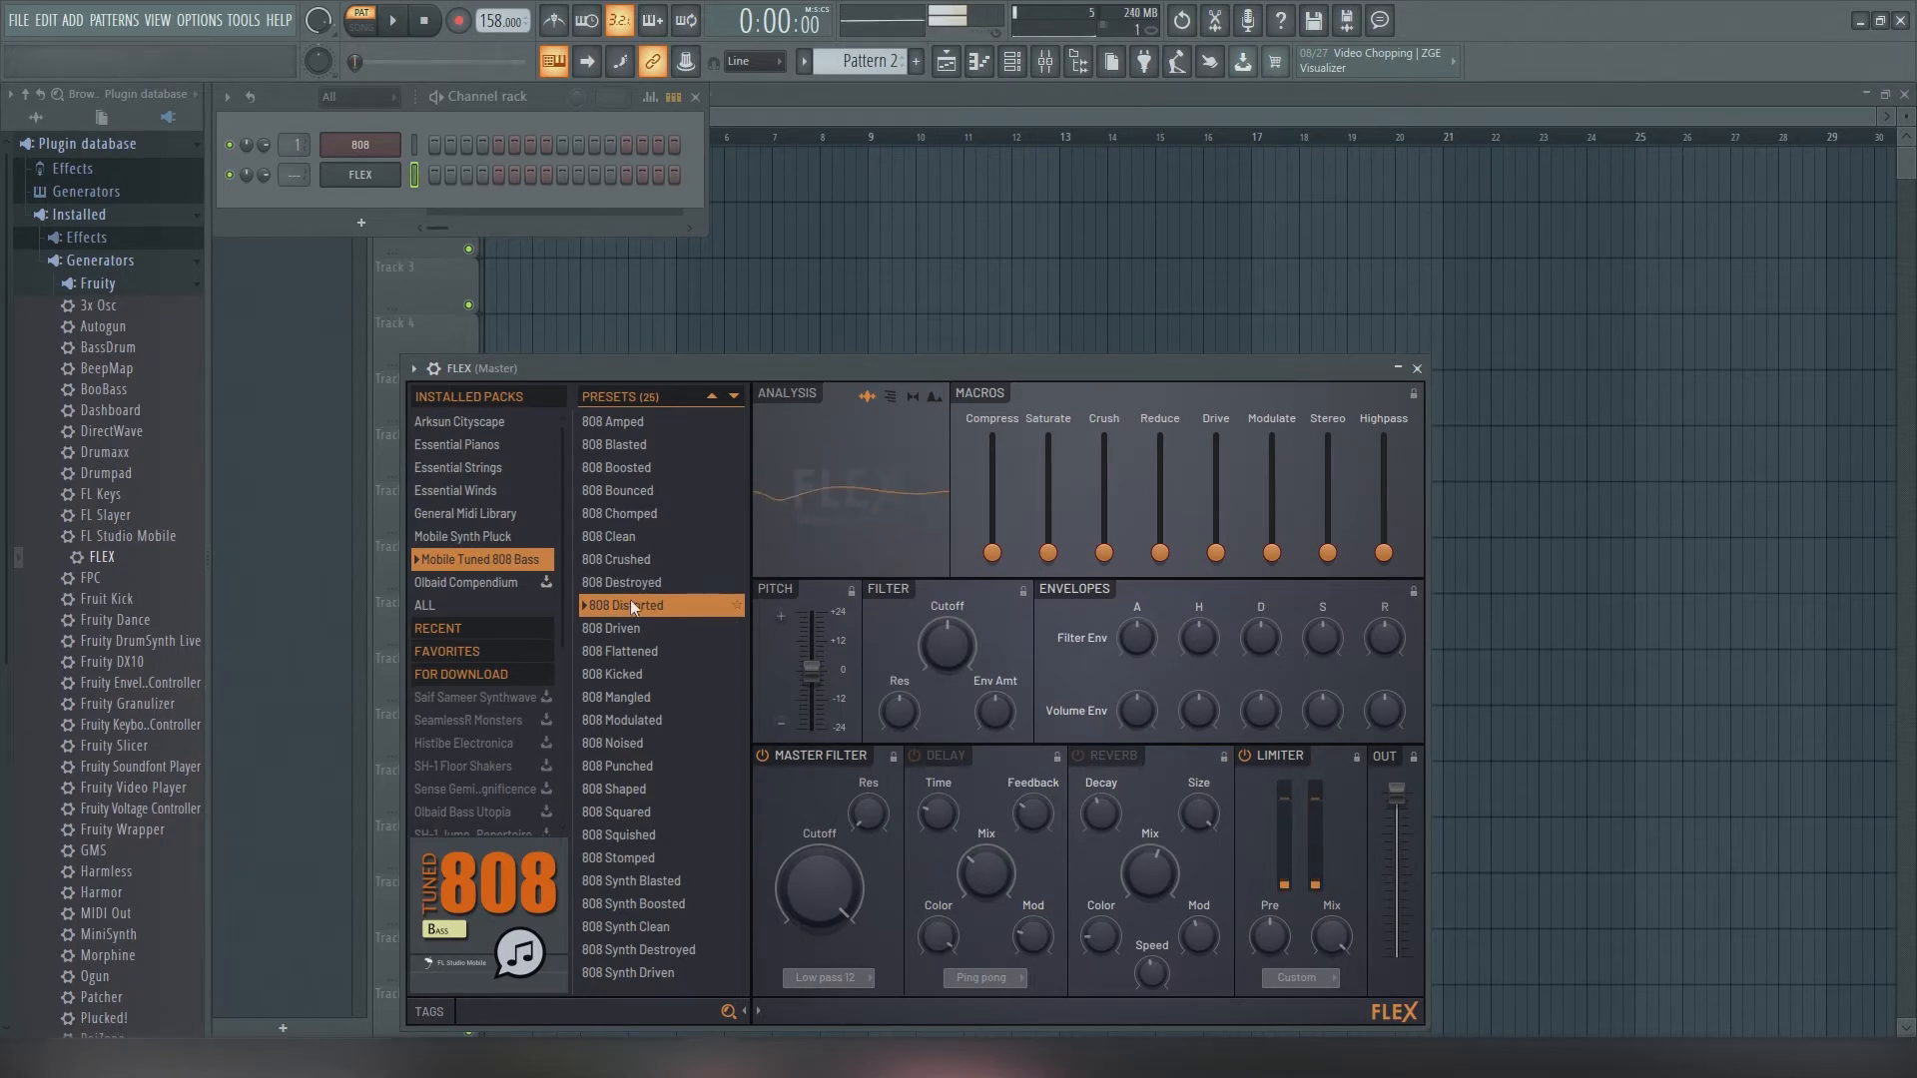
# Draw a one-beat A2 bass note at the start of Pattern 2, raise it an octave to A3 and play it
pyautogui.click(980, 66)
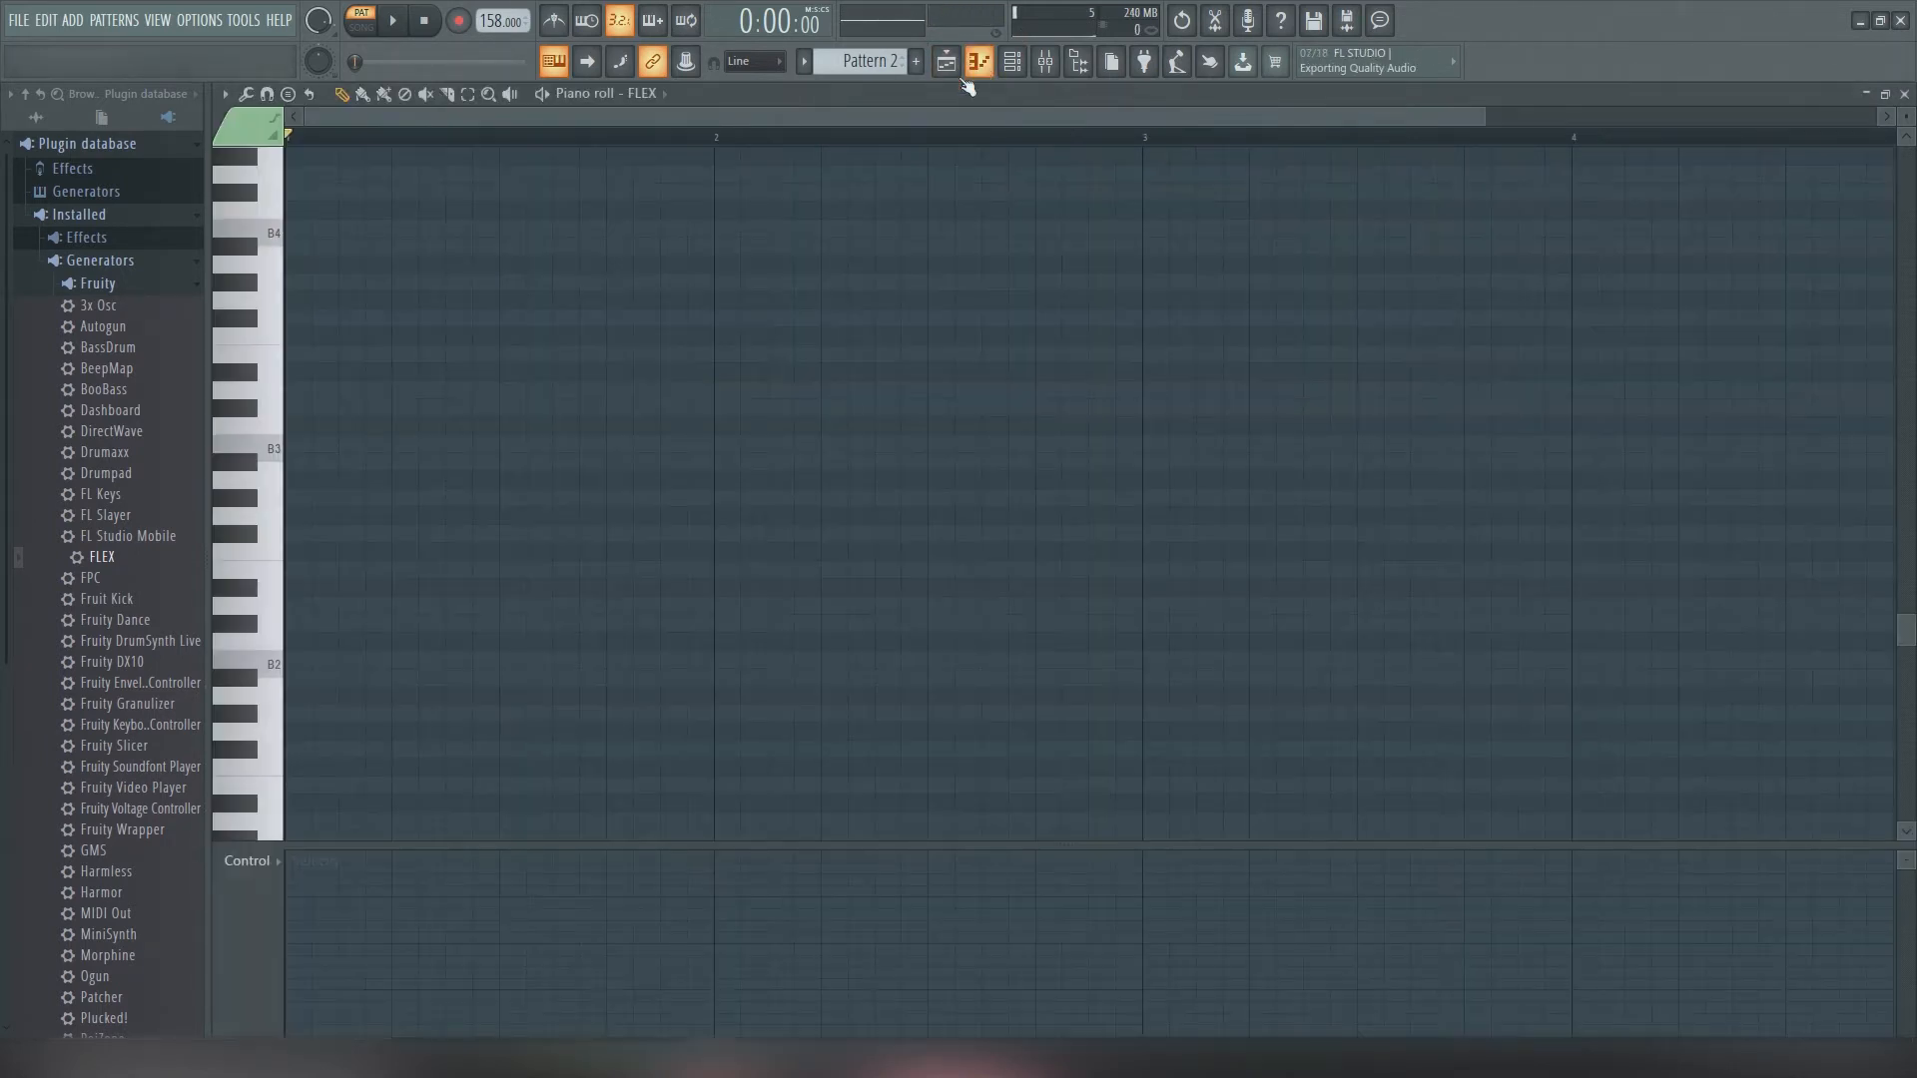
pyautogui.click(299, 644)
pyautogui.moveTo(307, 644); pyautogui.dragTo(381, 651)
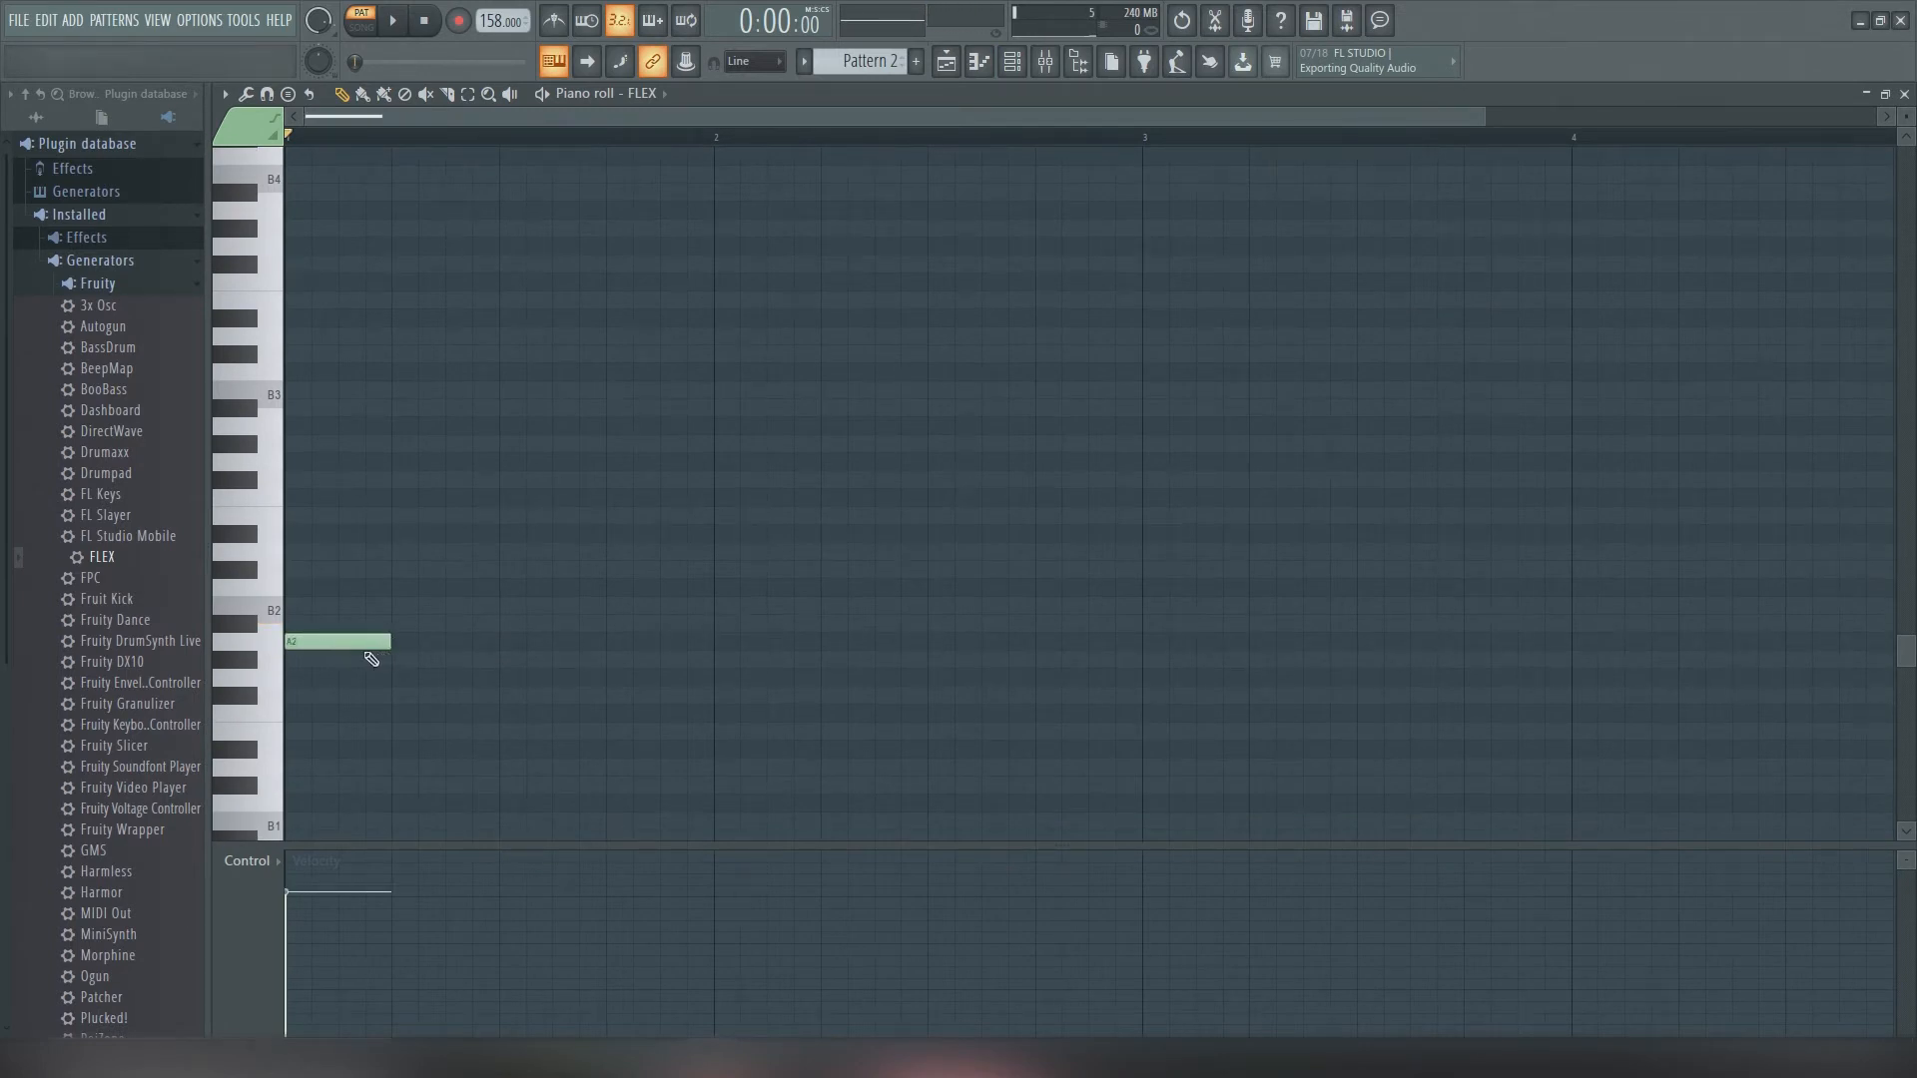
pyautogui.hotkey('ctrl', 'Up')
pyautogui.press('space')
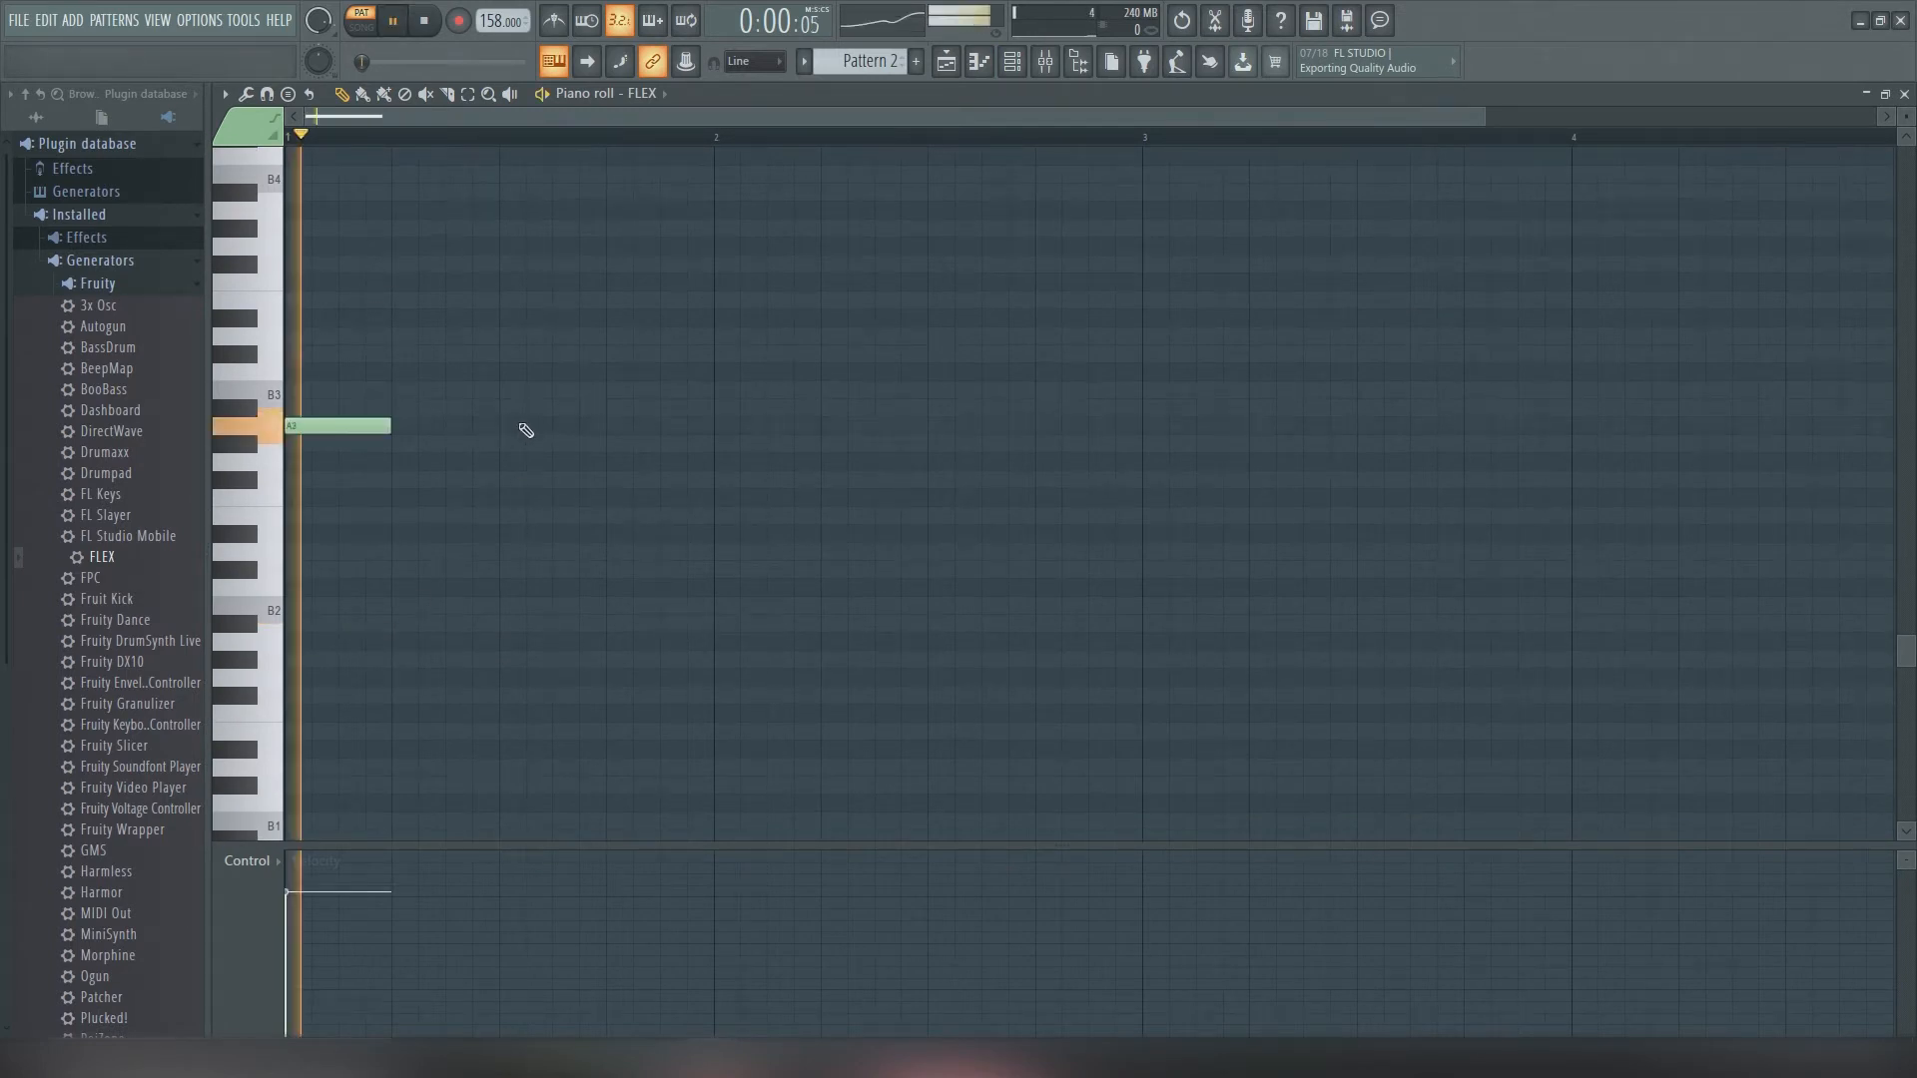
# Add one-beat A3 bass notes on bar 1 step 15 and bar 2 step 5, and play the bass line
pyautogui.click(608, 426)
pyautogui.press('space')
pyautogui.moveTo(689, 428); pyautogui.dragTo(757, 430)
pyautogui.click(829, 426)
pyautogui.press('space')
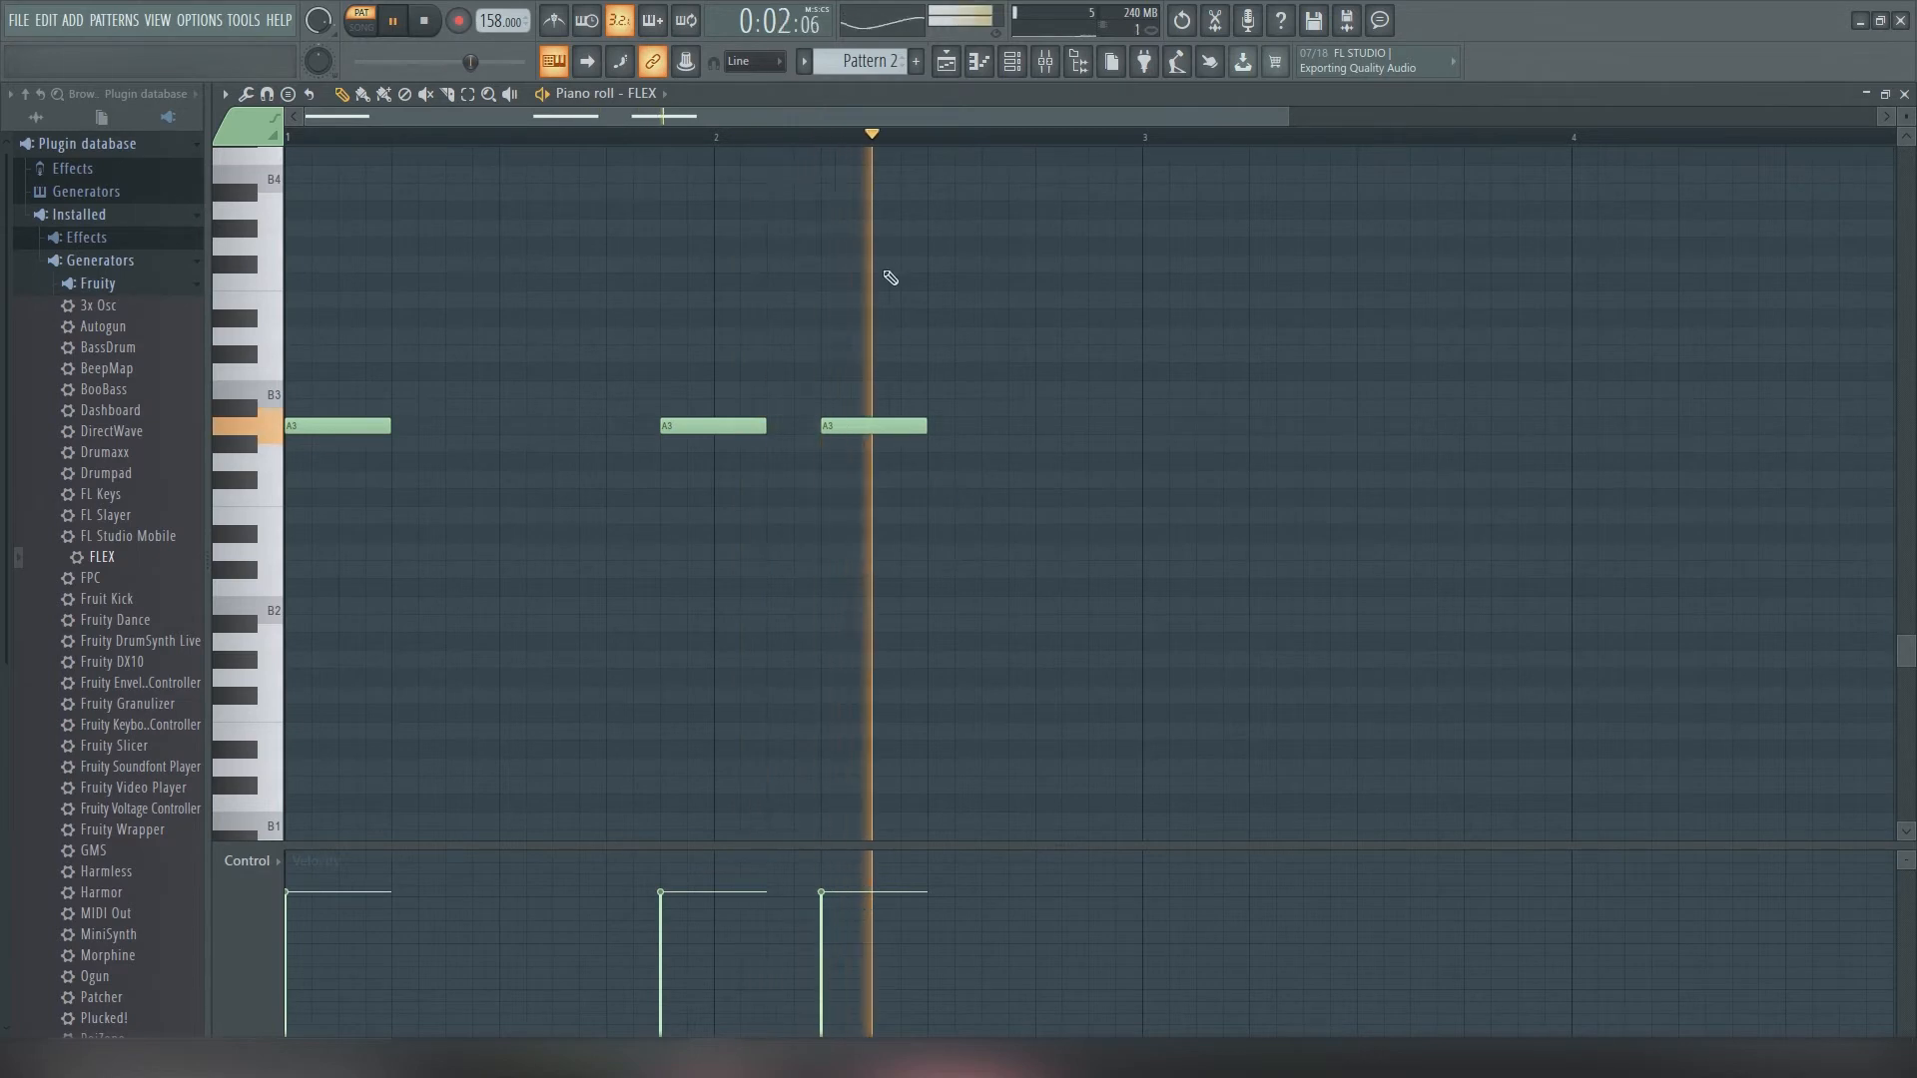
pyautogui.press('space')
# Place Pattern 2 on Track 2 at bar 1 and play the arrangement in song mode
pyautogui.click(946, 62)
pyautogui.moveTo(321, 200); pyautogui.dragTo(489, 222)
pyautogui.press('l')
pyautogui.press('space')
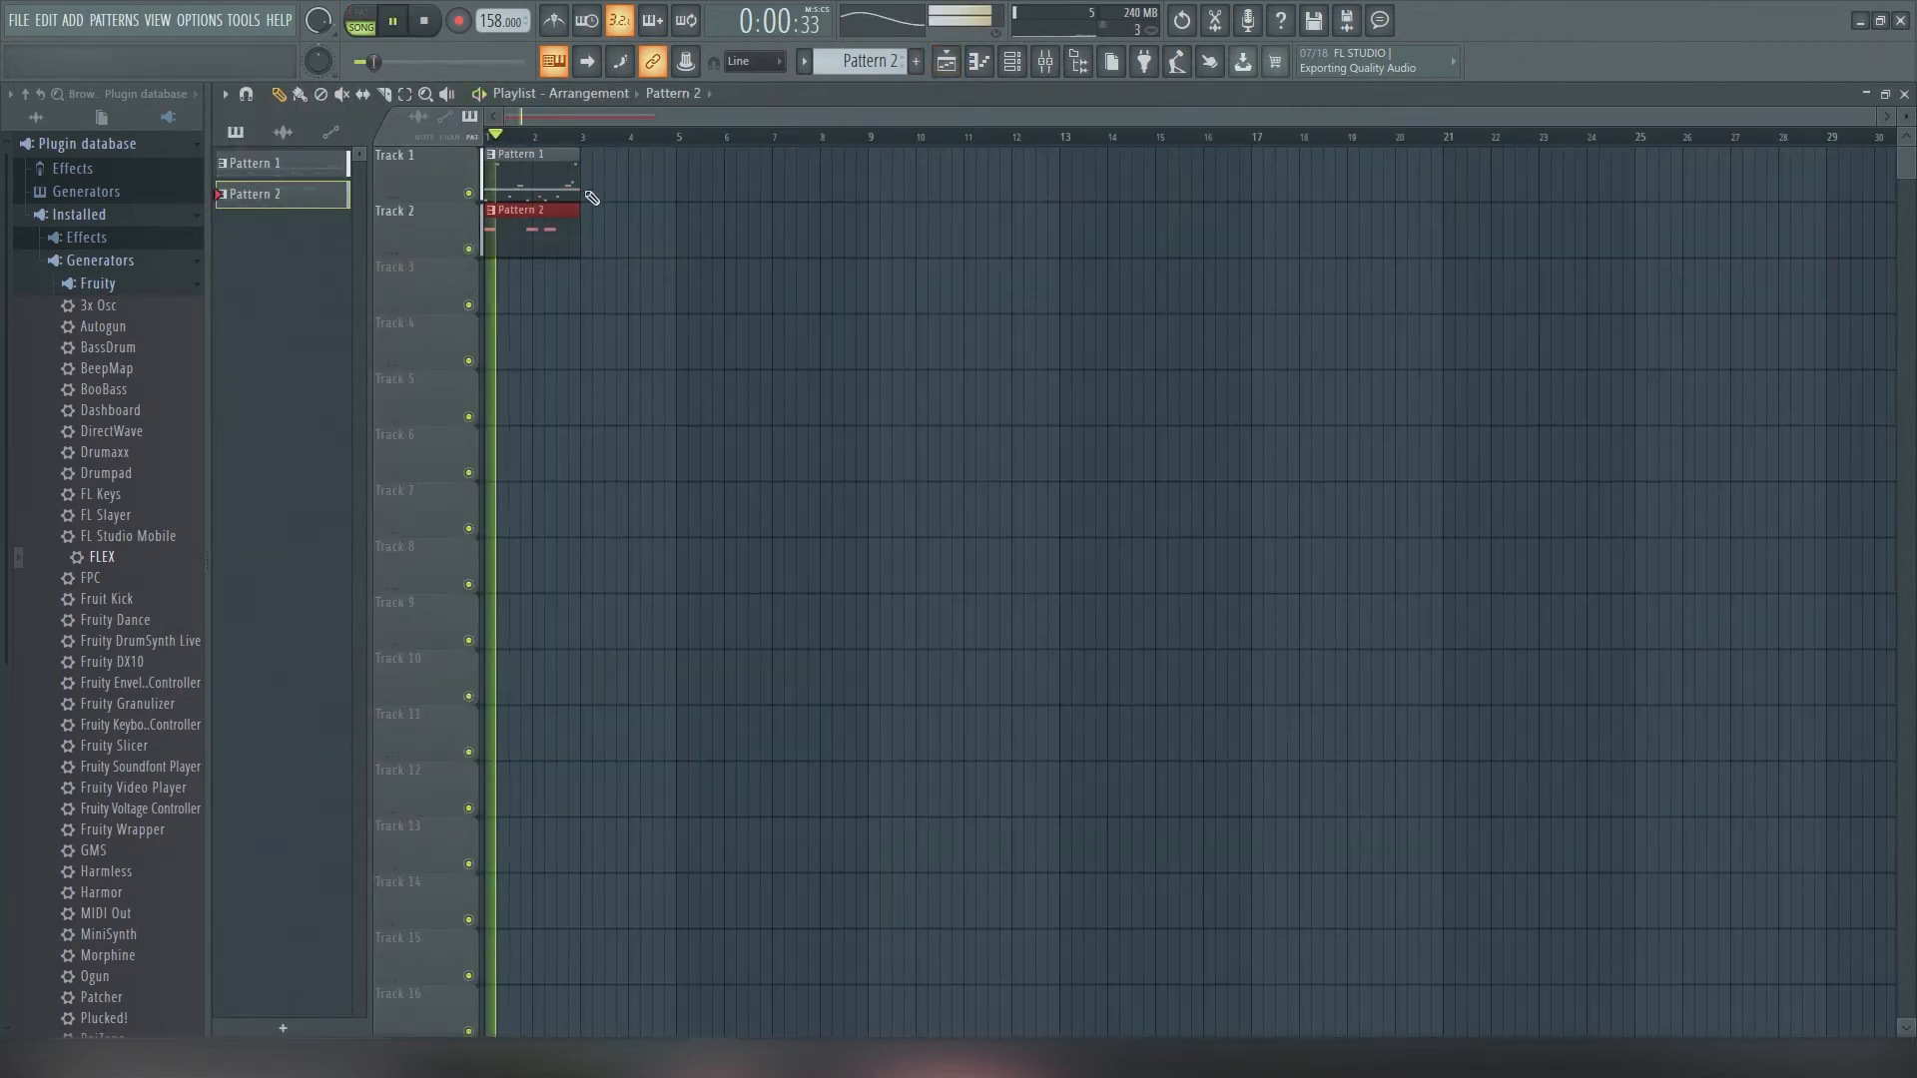
pyautogui.press('space')
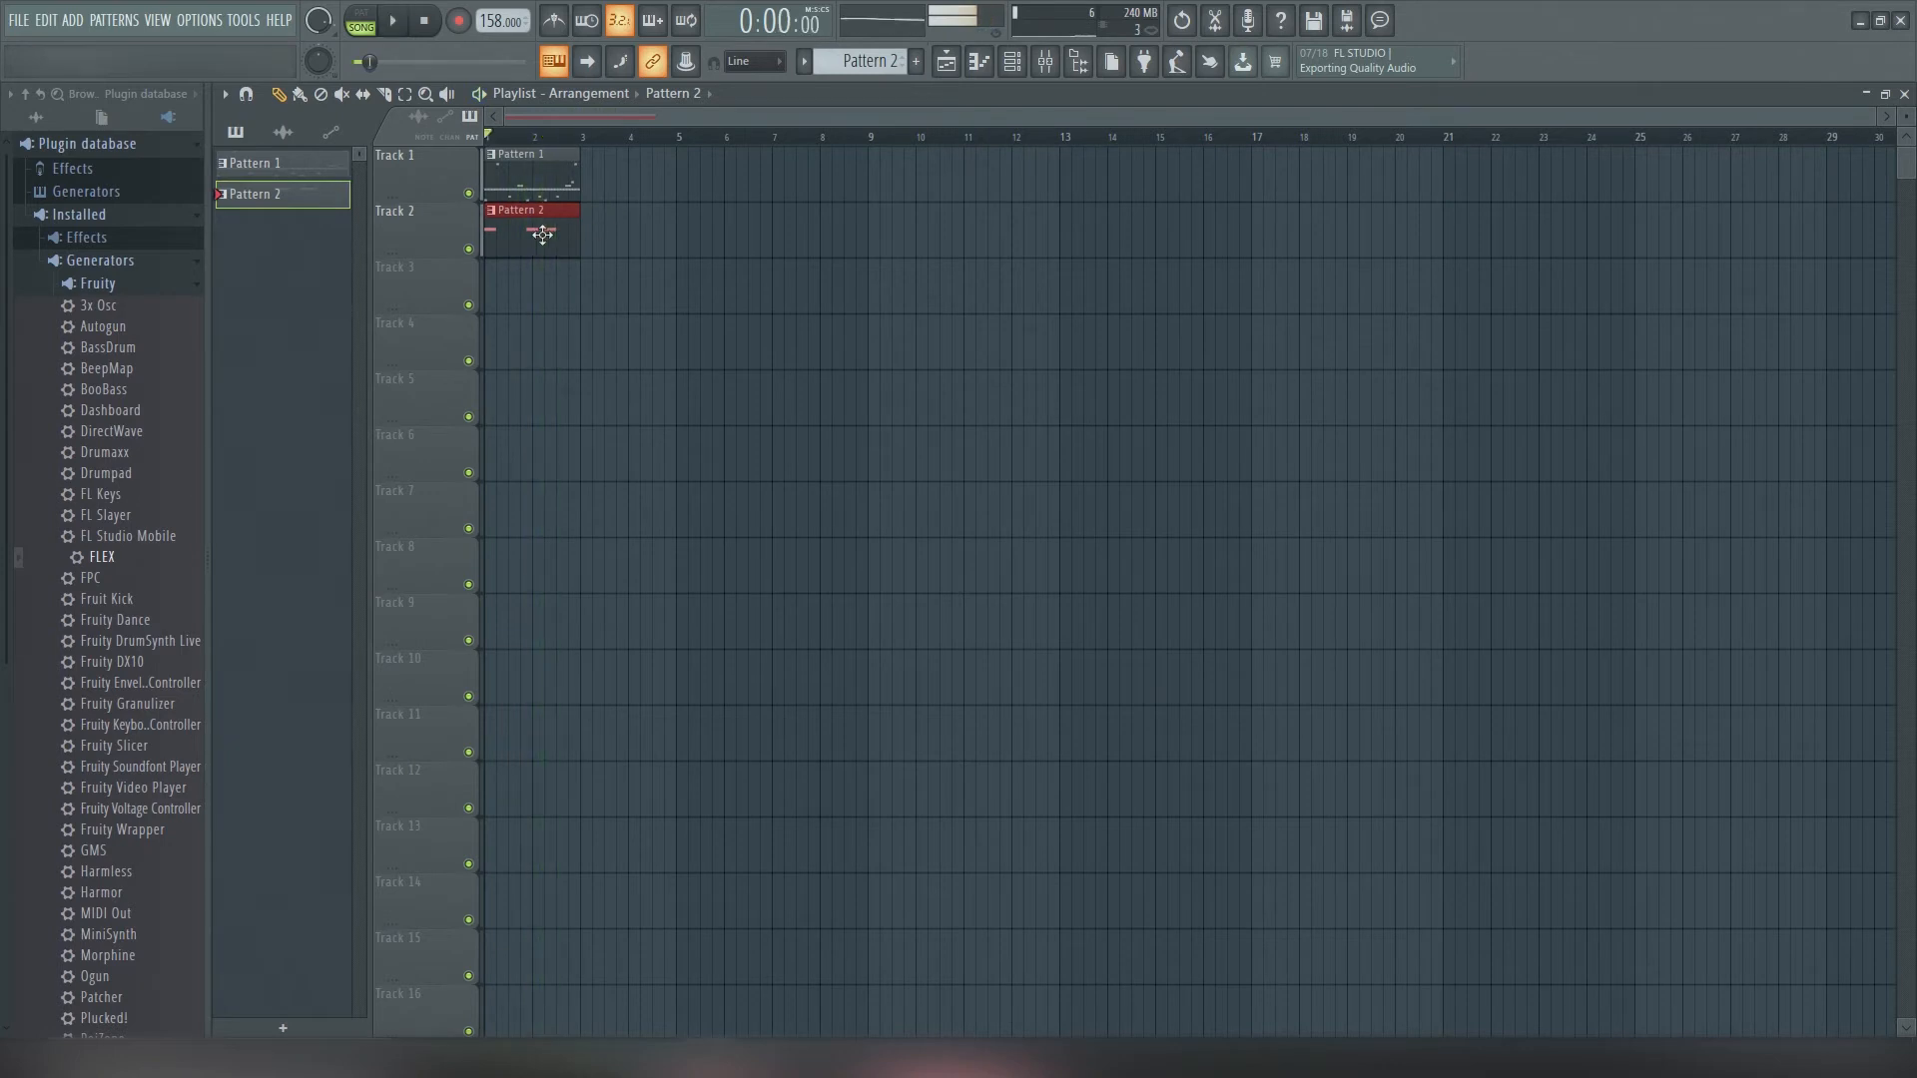
# Transpose the three bass notes up an octave to A4 and play the arrangement from the playlist
pyautogui.press('F7')
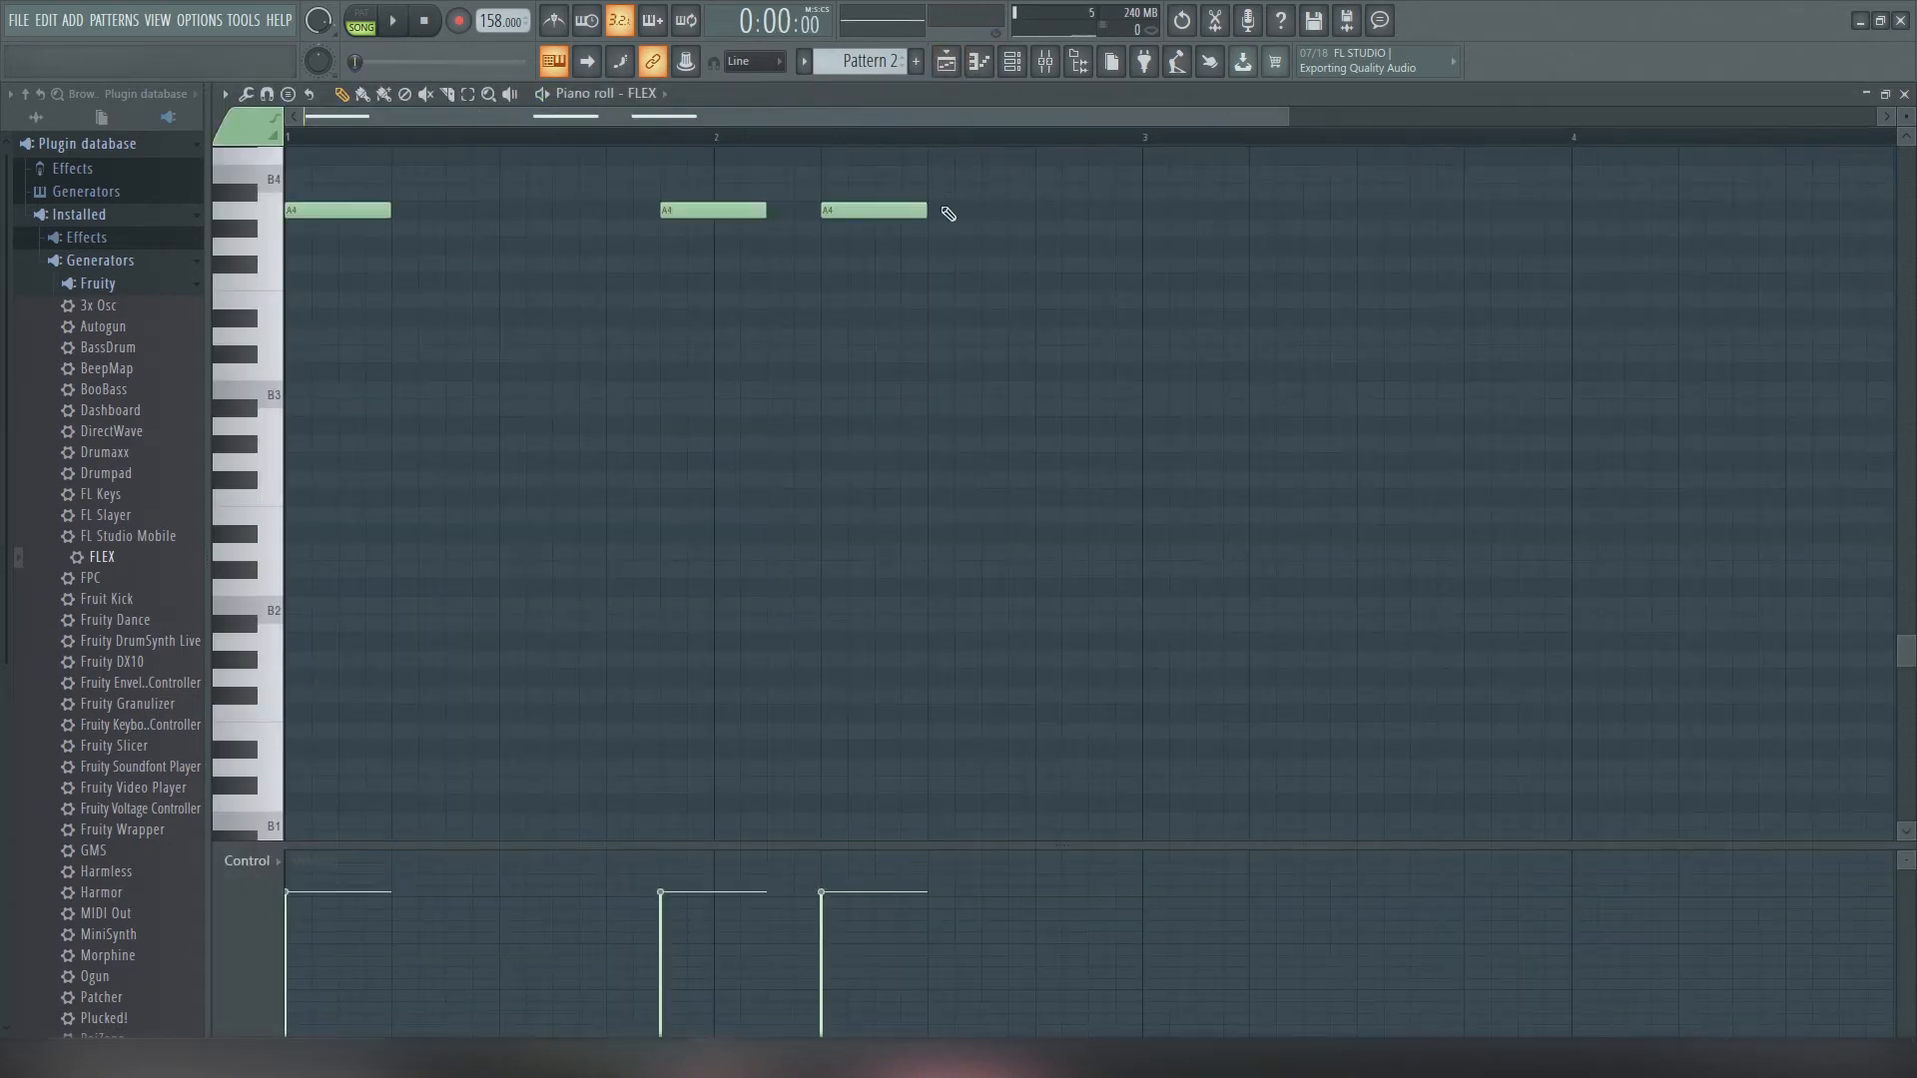
pyautogui.press('space')
pyautogui.click(945, 61)
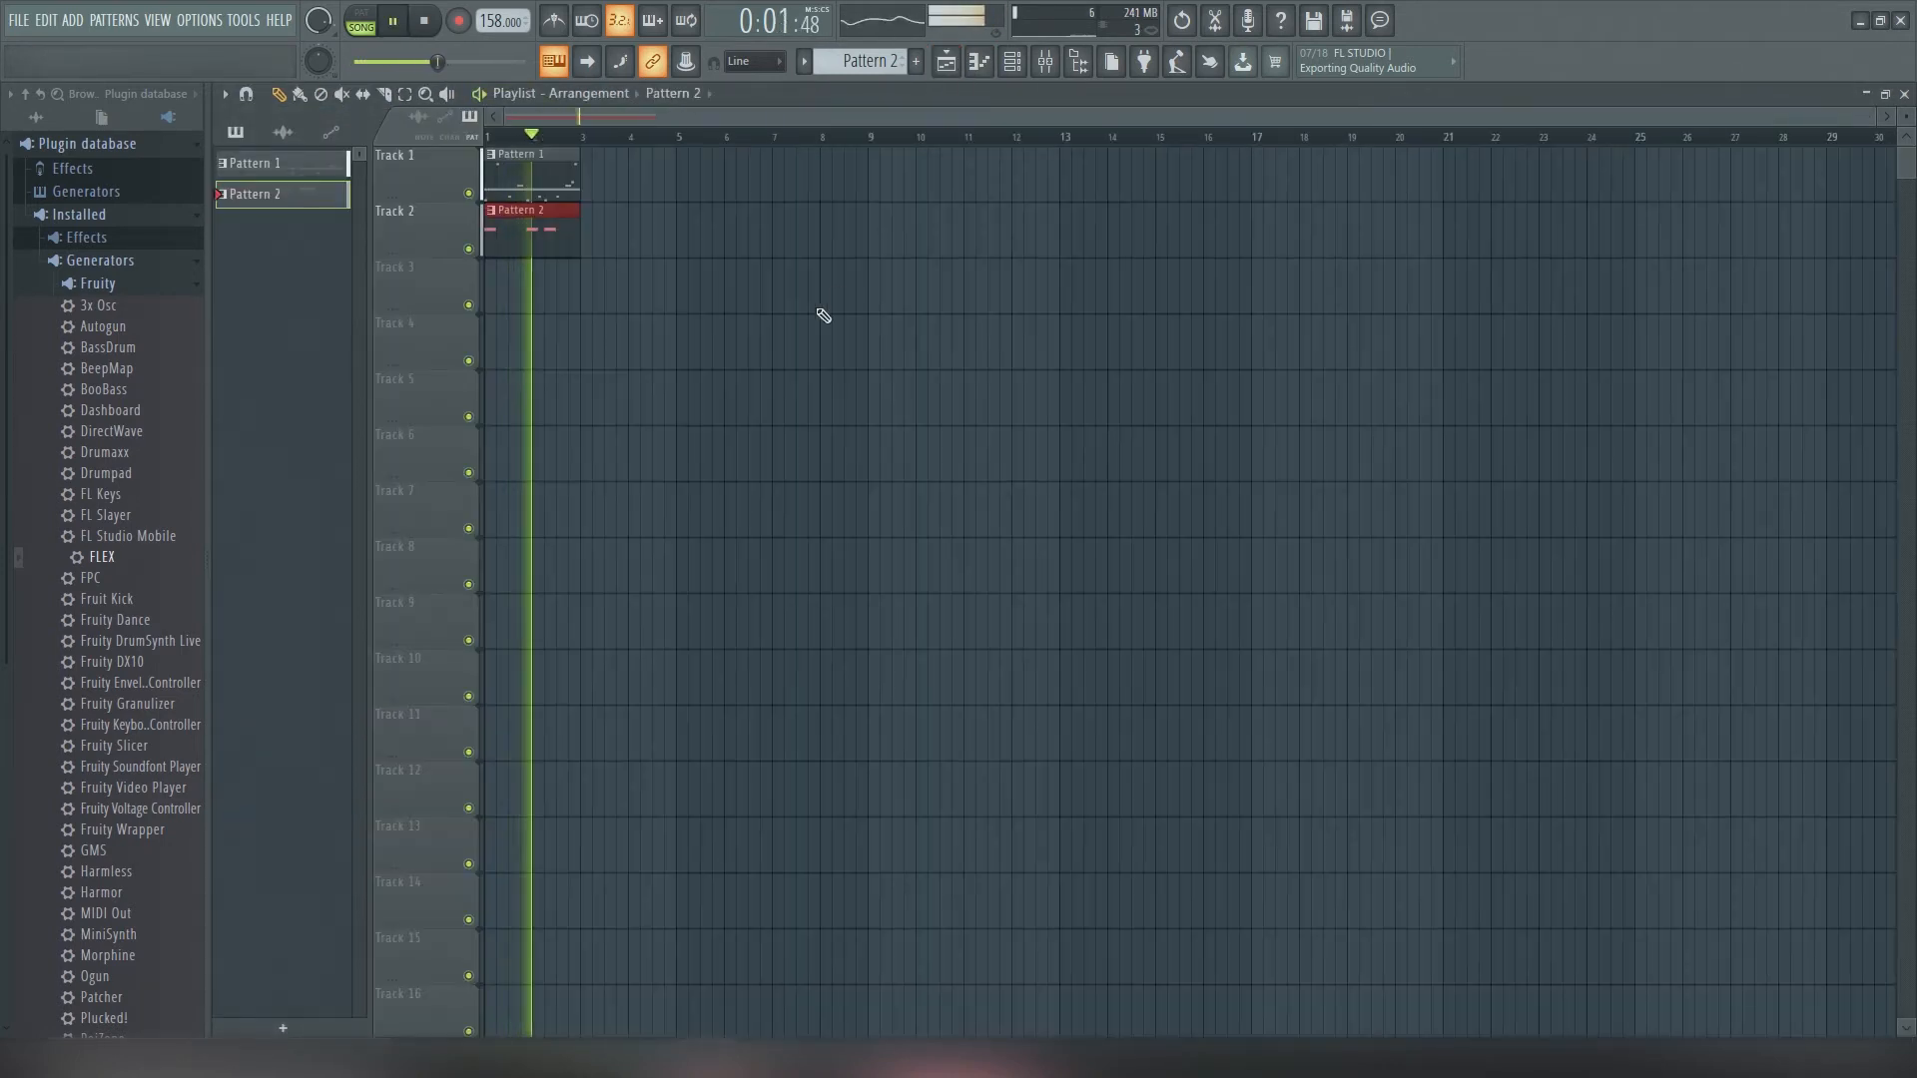
pyautogui.press('space')
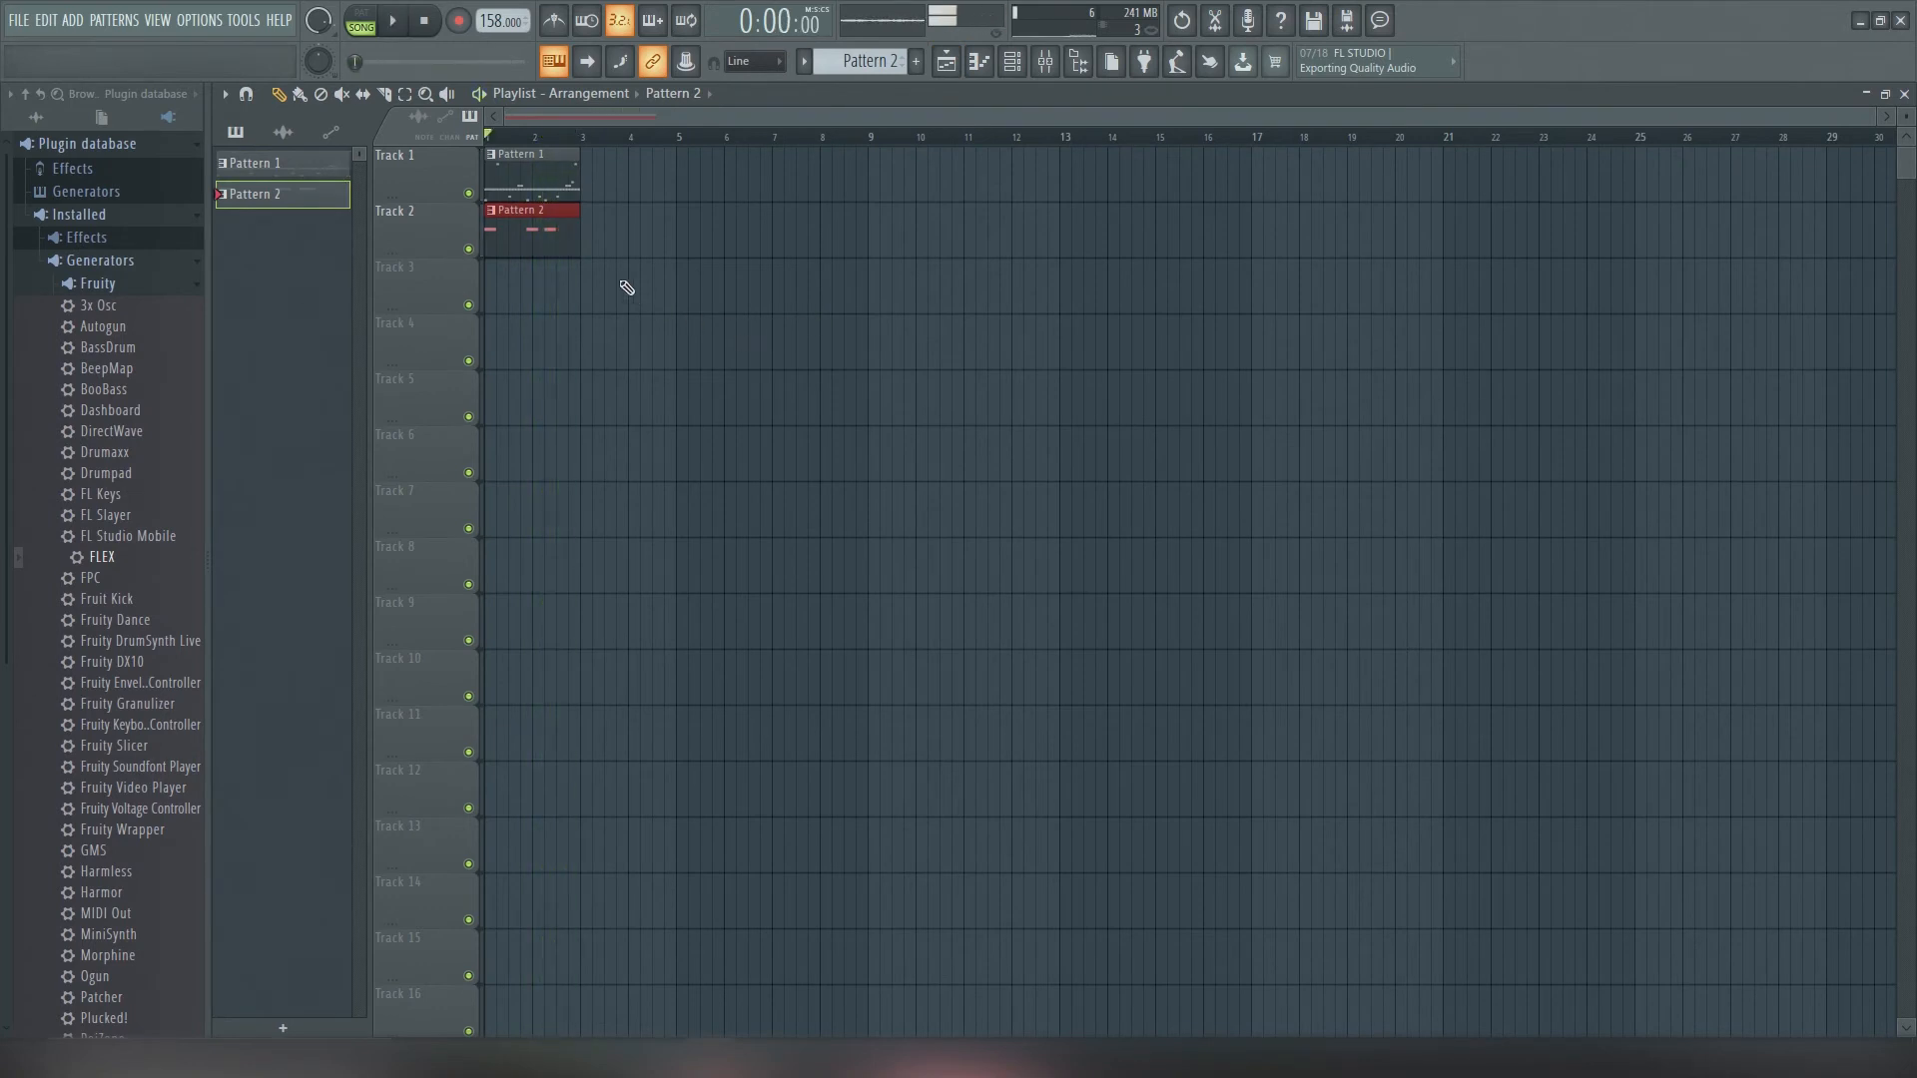
# Create Pattern 3, add a Plucked! instrument channel and turn on its Gate option
pyautogui.click(916, 62)
pyautogui.click(1012, 62)
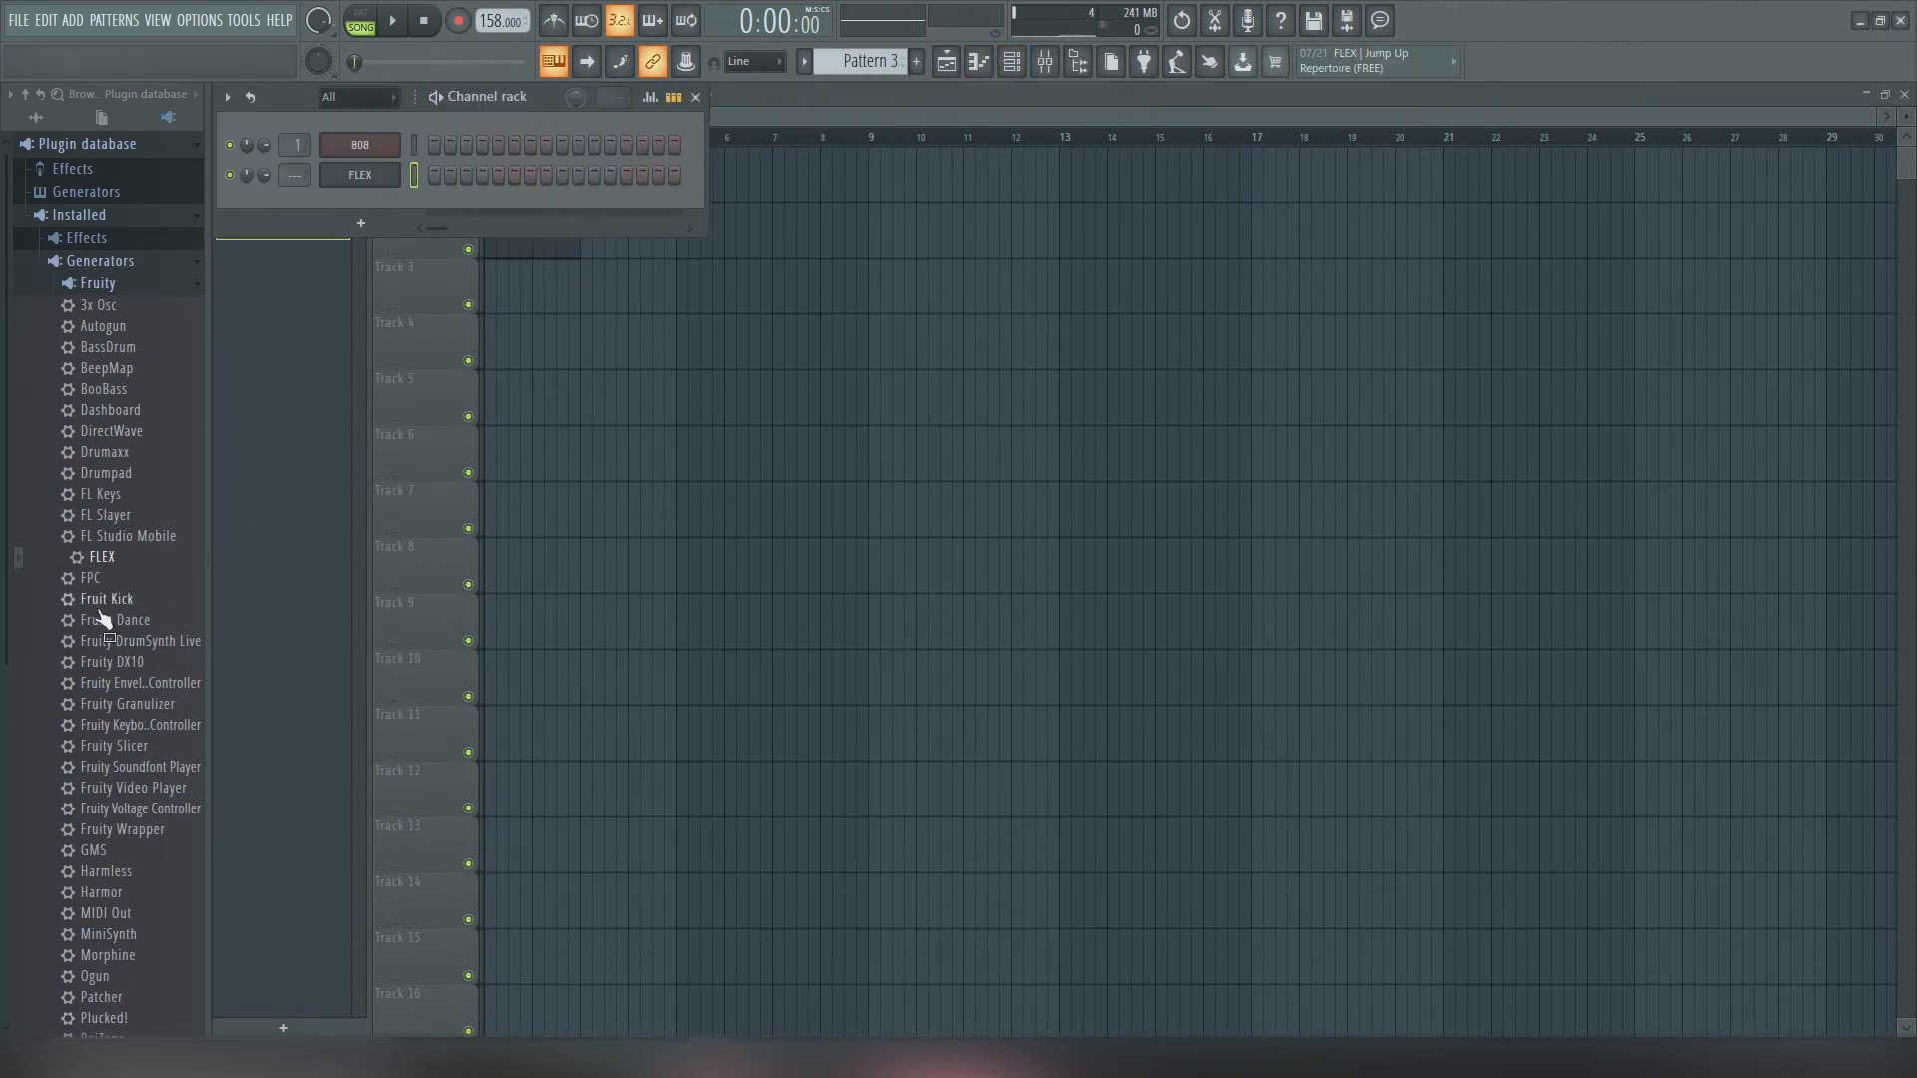
pyautogui.scroll(-6, 88, 644)
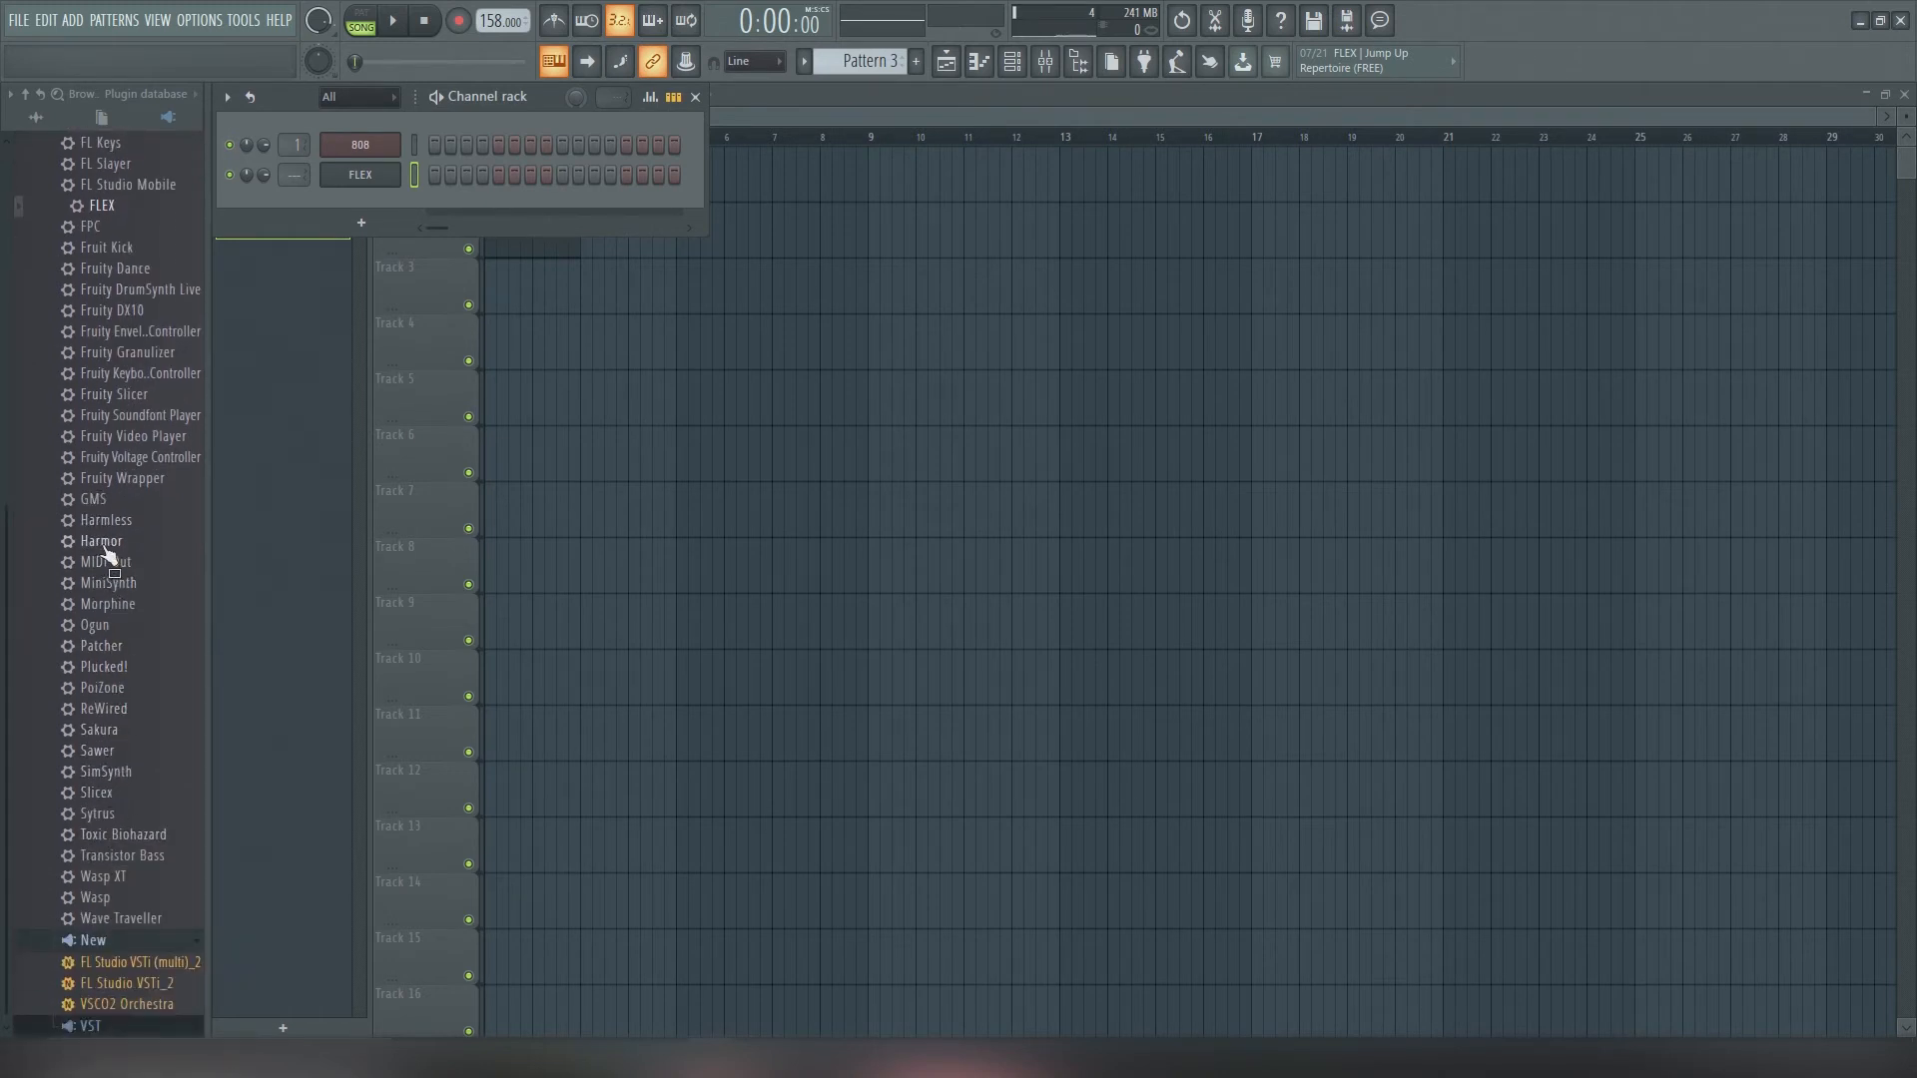
pyautogui.scroll(2, 108, 554)
pyautogui.scroll(-2, 110, 559)
pyautogui.moveTo(105, 666); pyautogui.dragTo(364, 199)
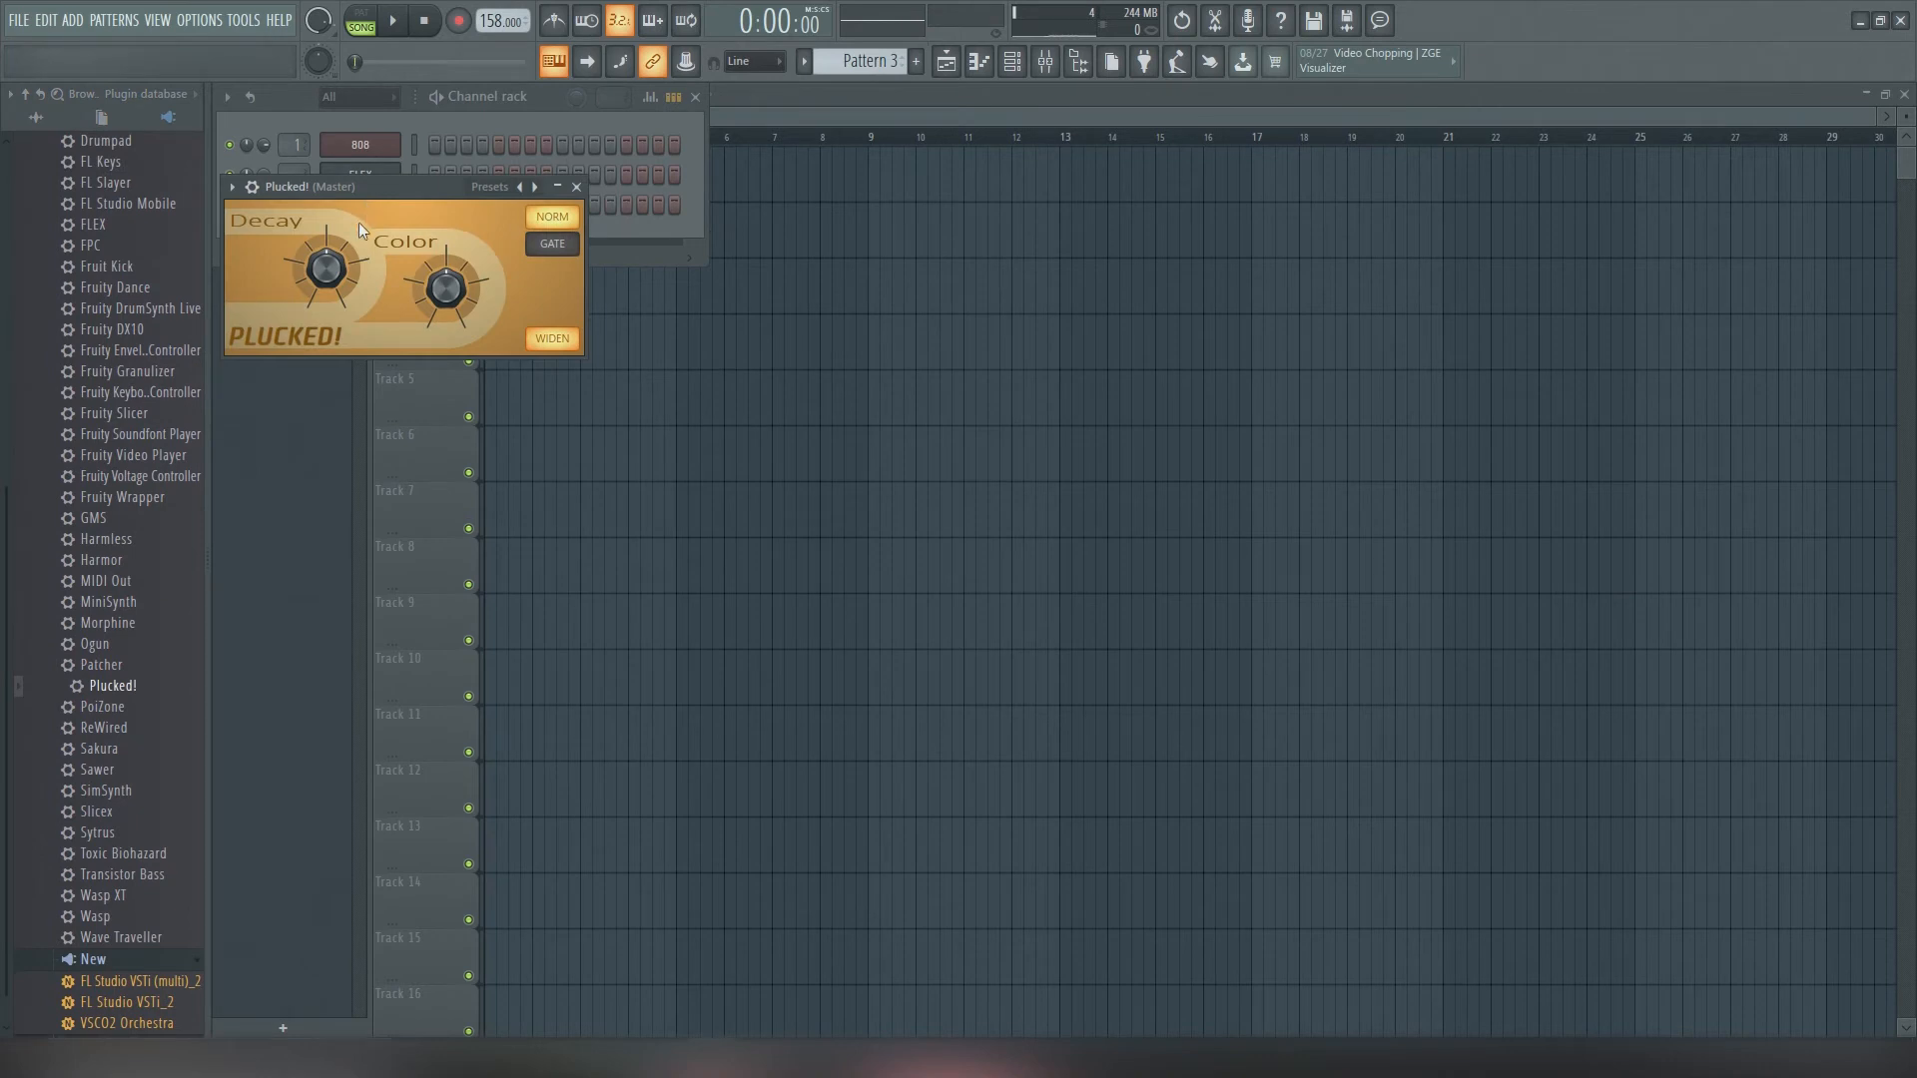
pyautogui.click(553, 244)
# Set the scale highlighting root note to C in the Plucked! piano roll
pyautogui.click(979, 61)
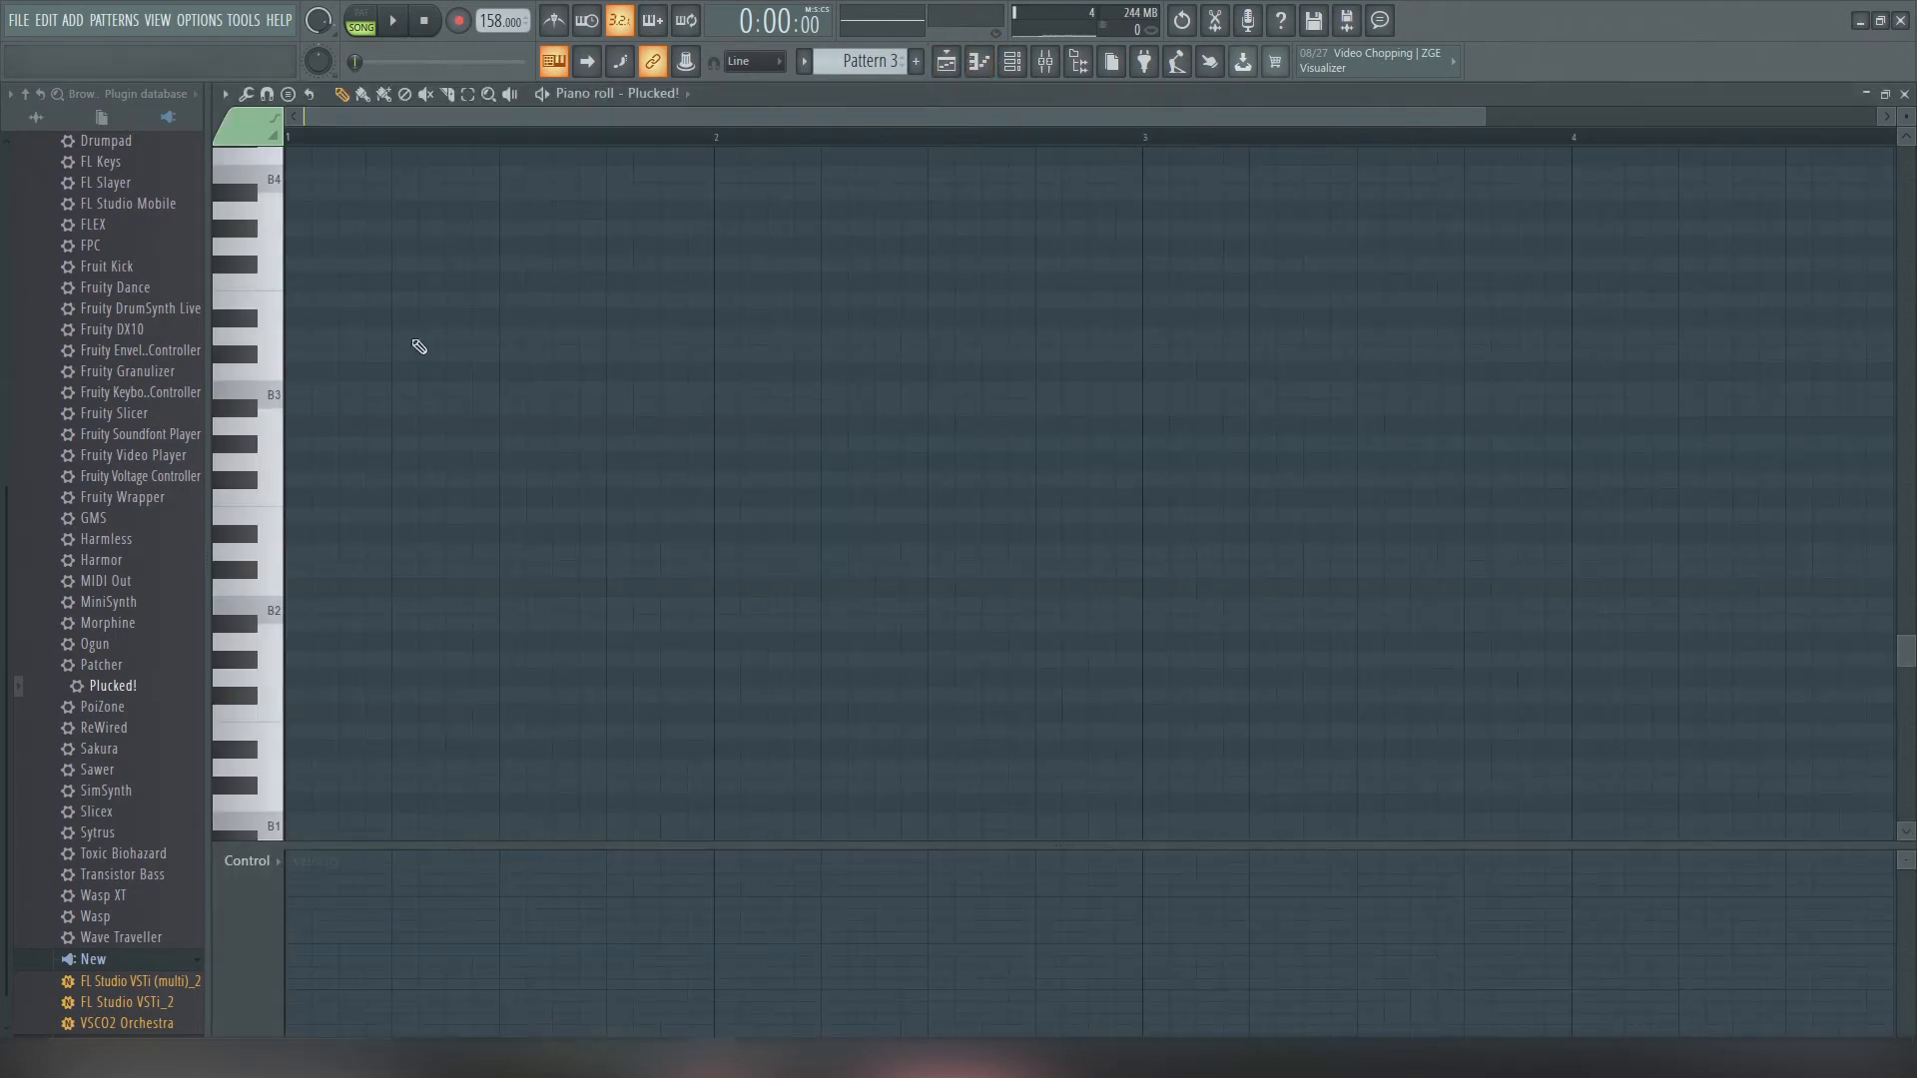
pyautogui.scroll(1, 332, 425)
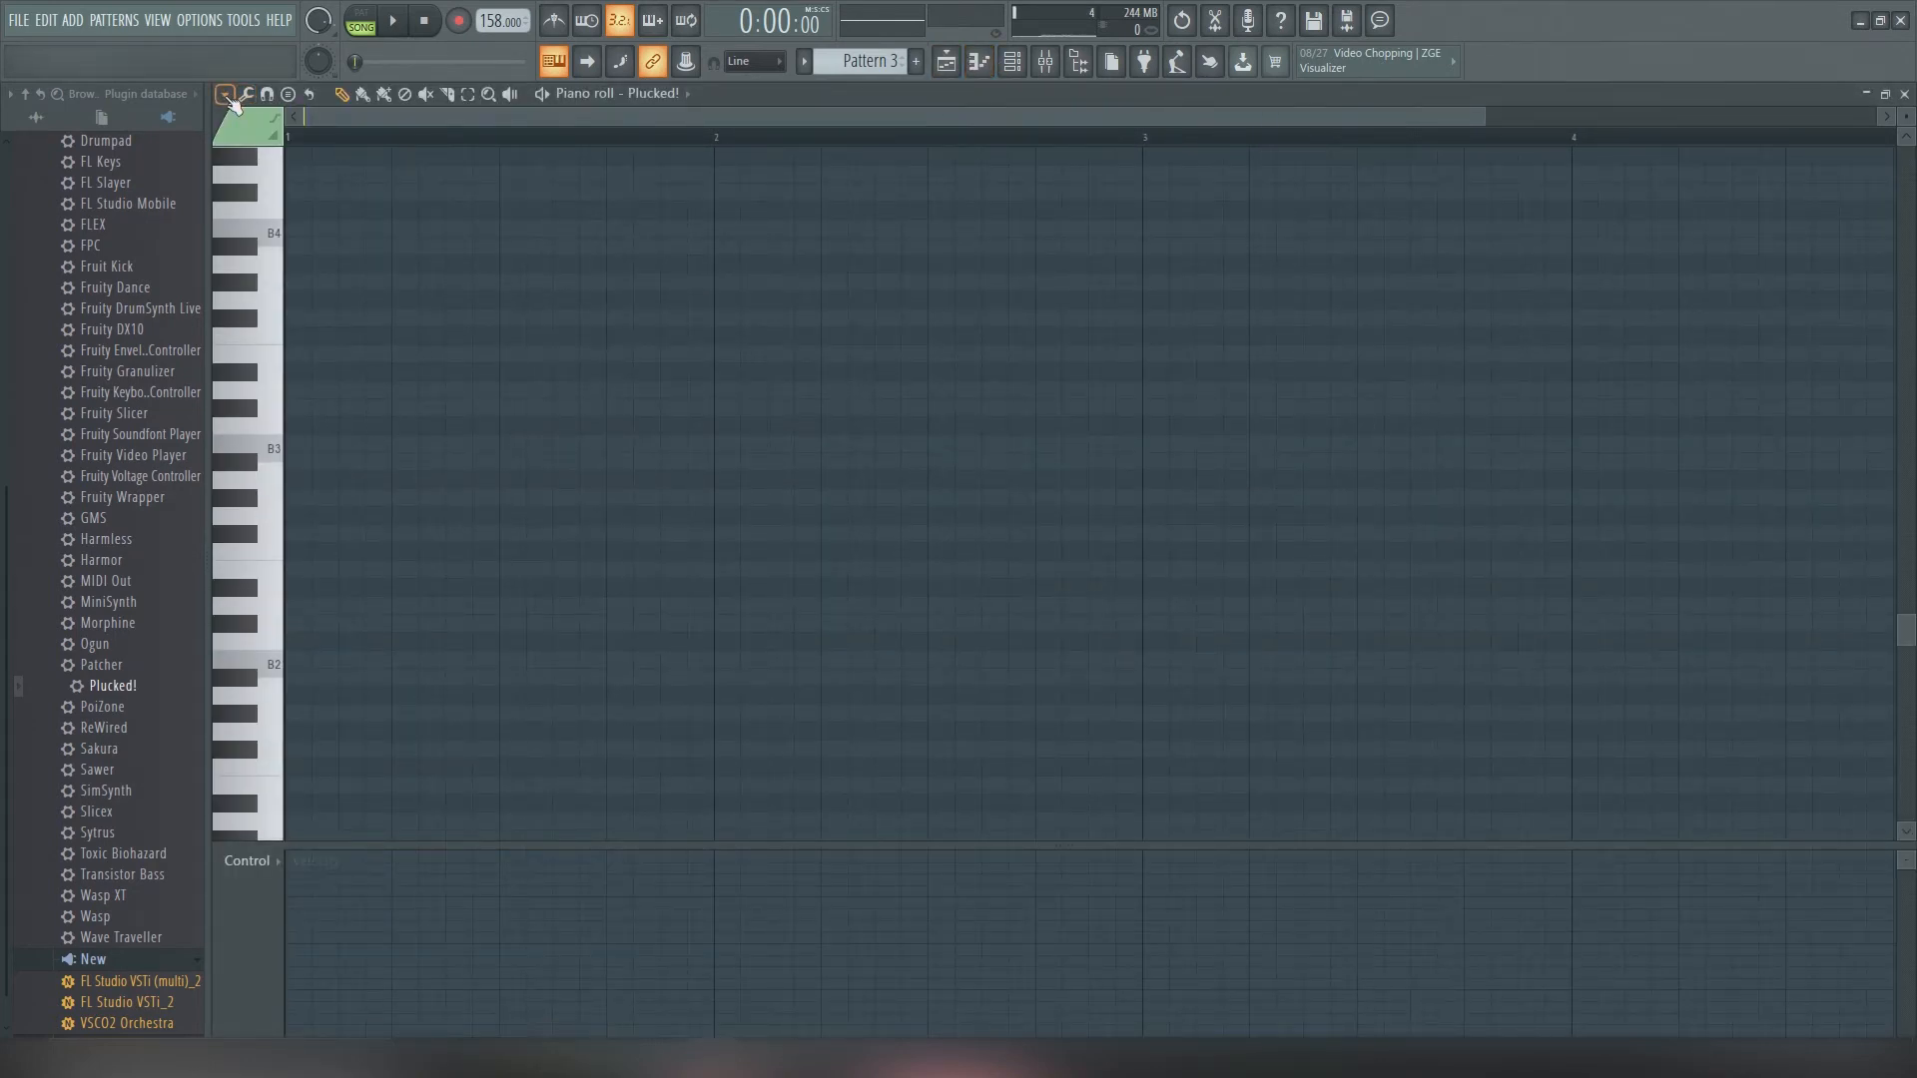
pyautogui.click(226, 96)
pyautogui.moveTo(302, 215)
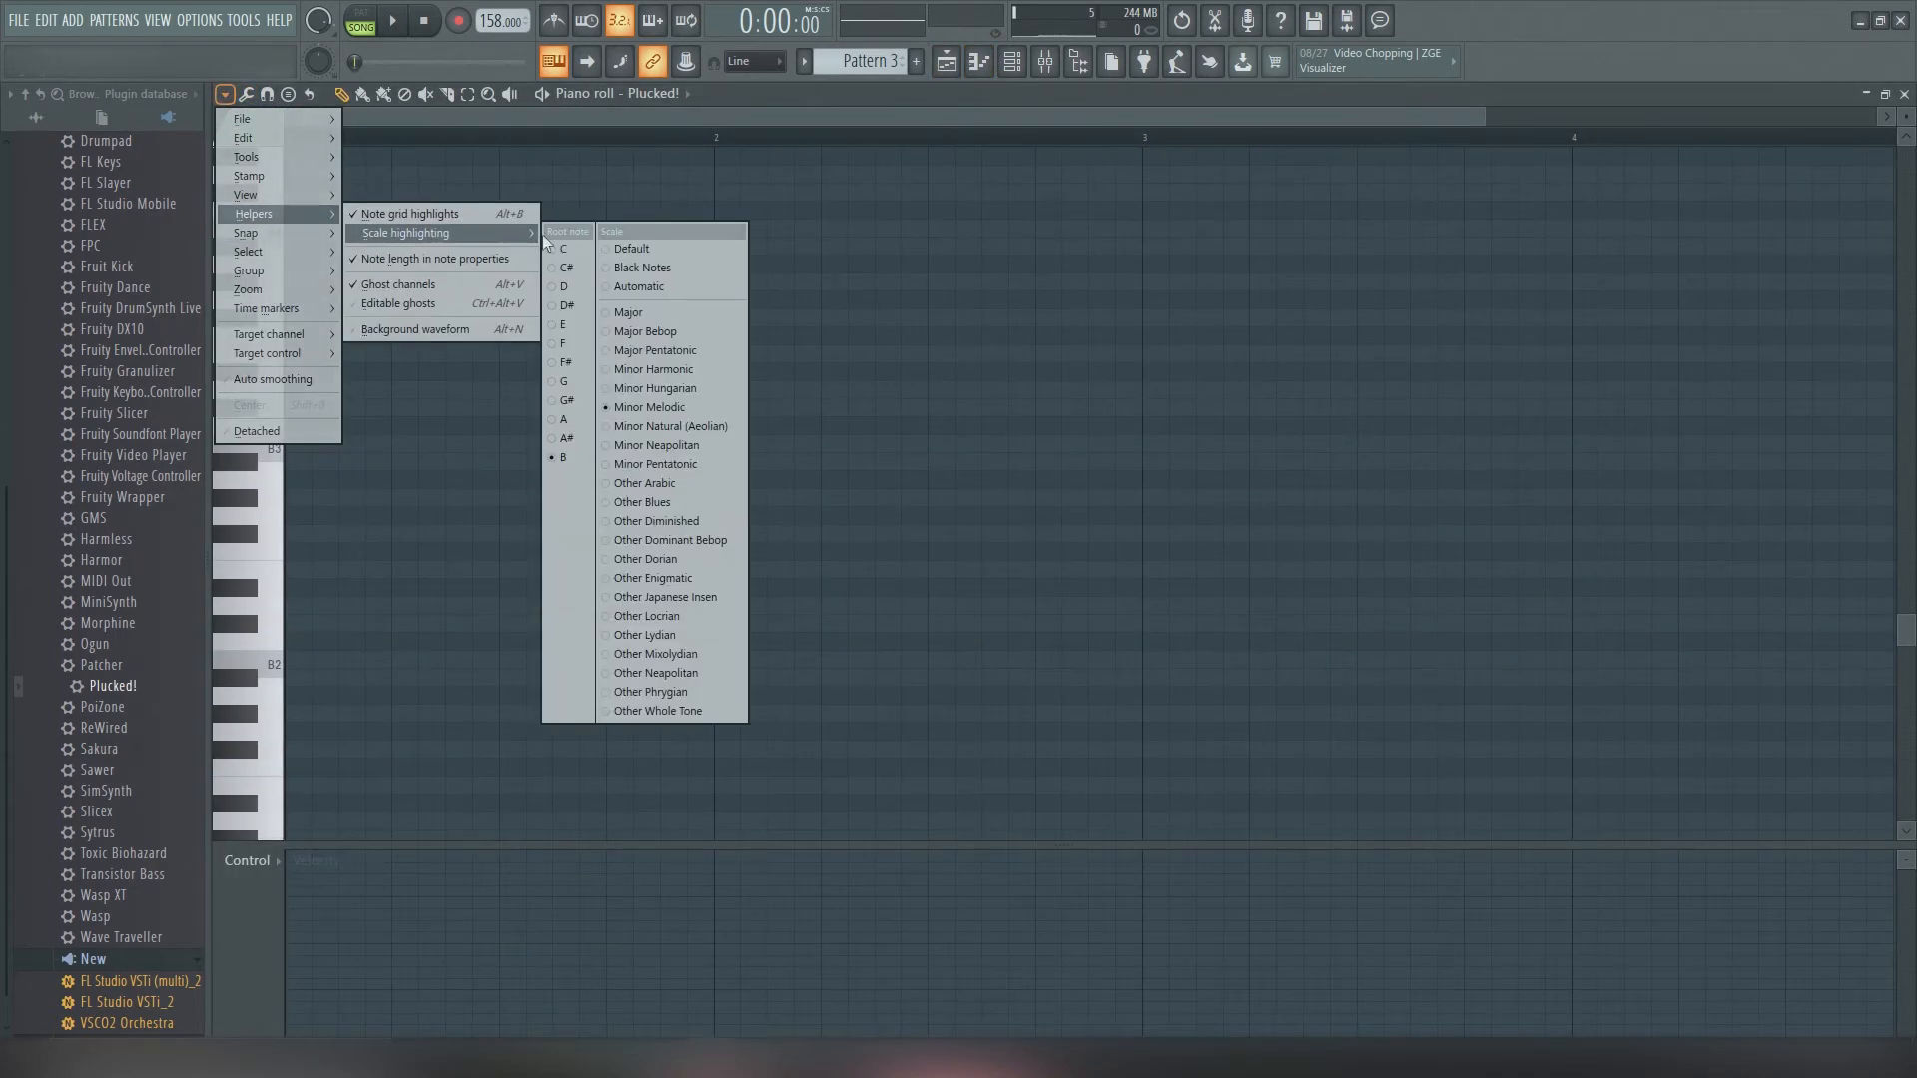
pyautogui.click(578, 244)
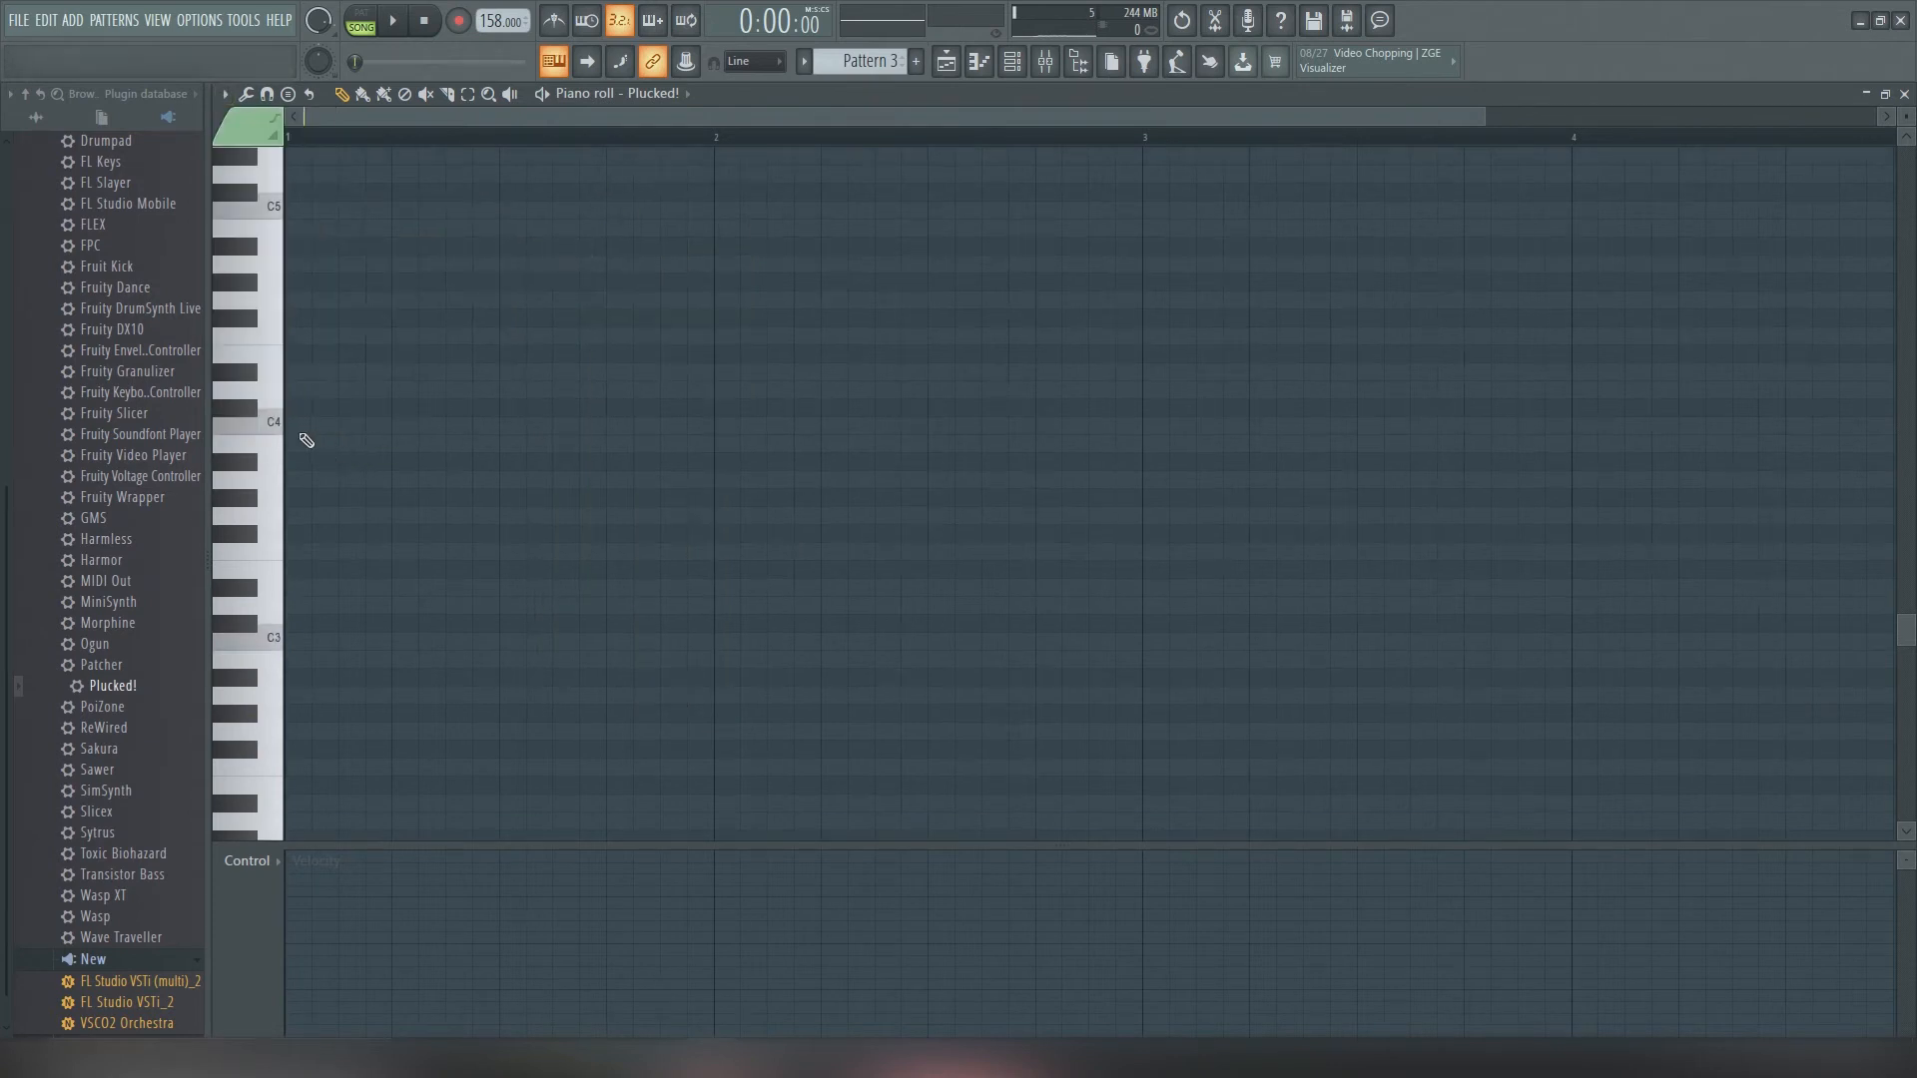
# Draw four consecutive half-beat notes C4, D4, F4 and A3 from the start of Pattern 3
pyautogui.click(304, 431)
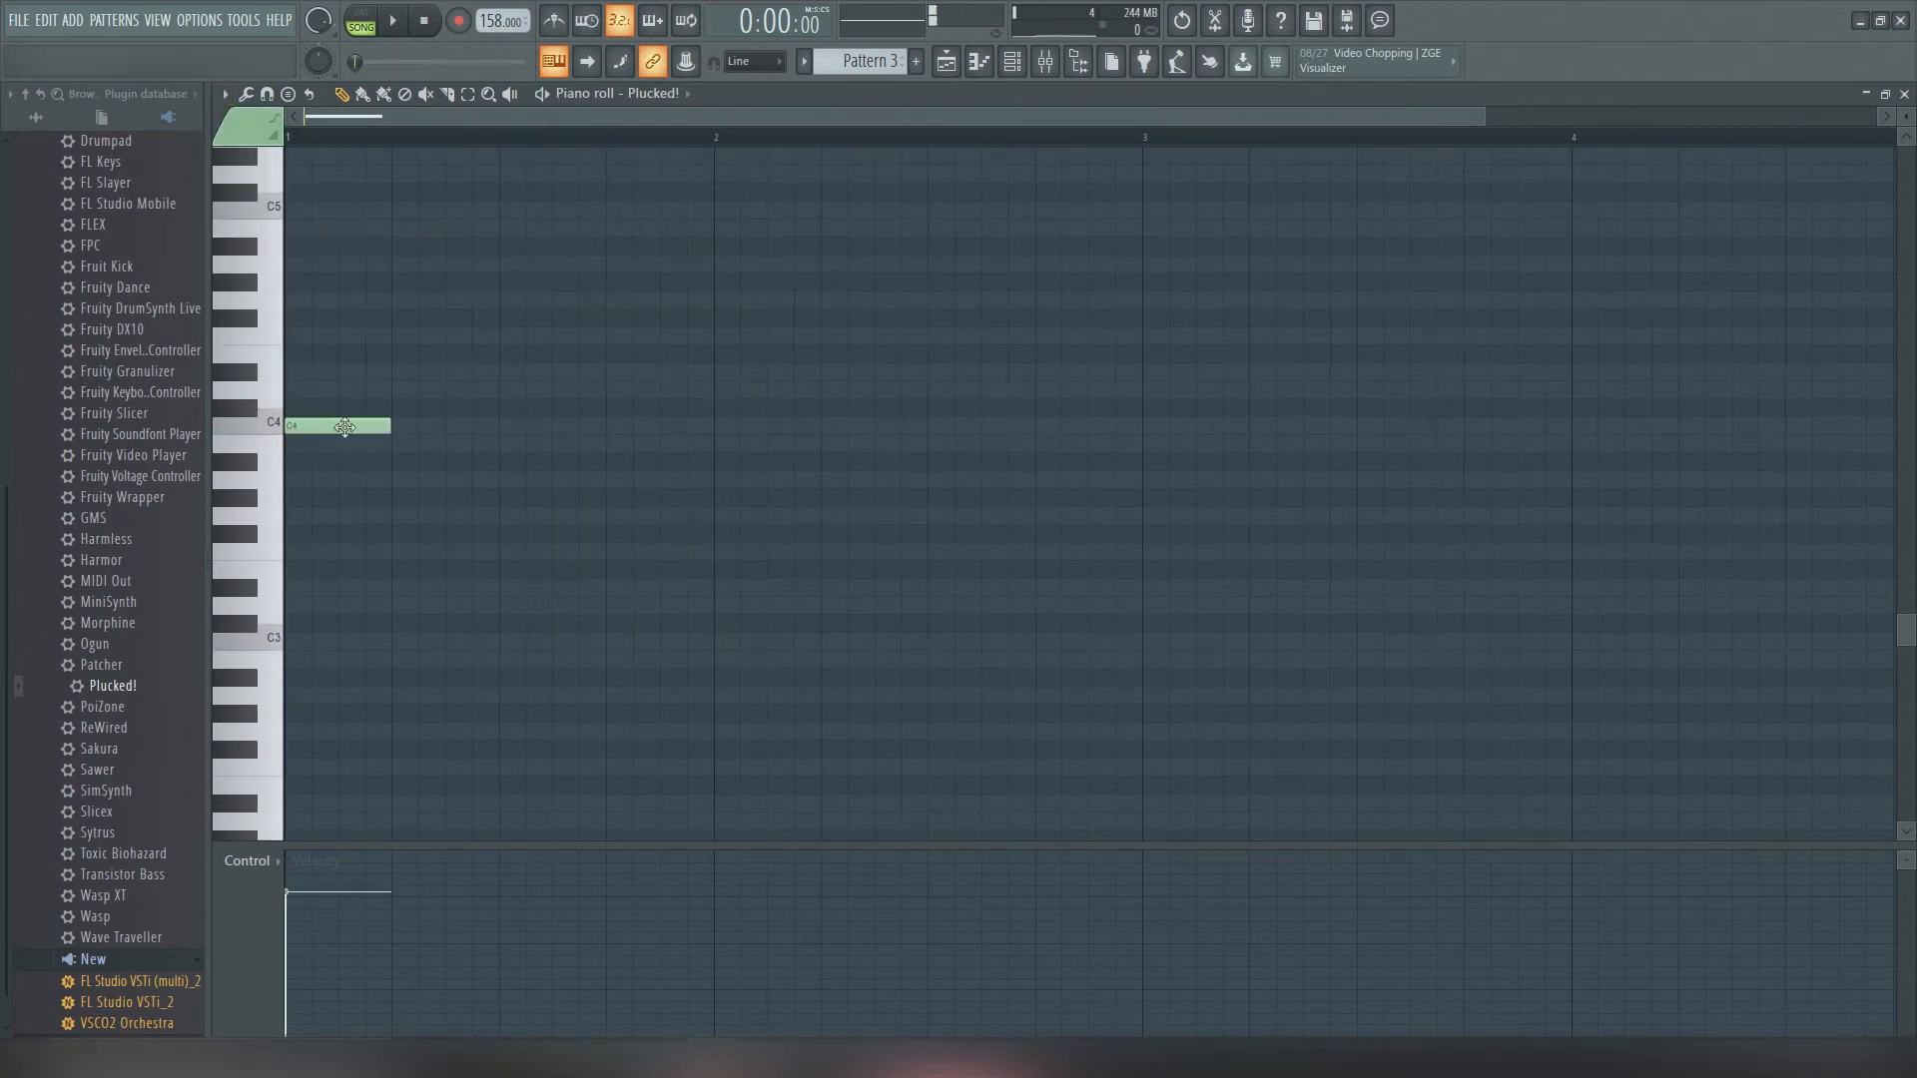
pyautogui.moveTo(390, 427); pyautogui.dragTo(337, 427)
pyautogui.click(351, 390)
pyautogui.click(404, 335)
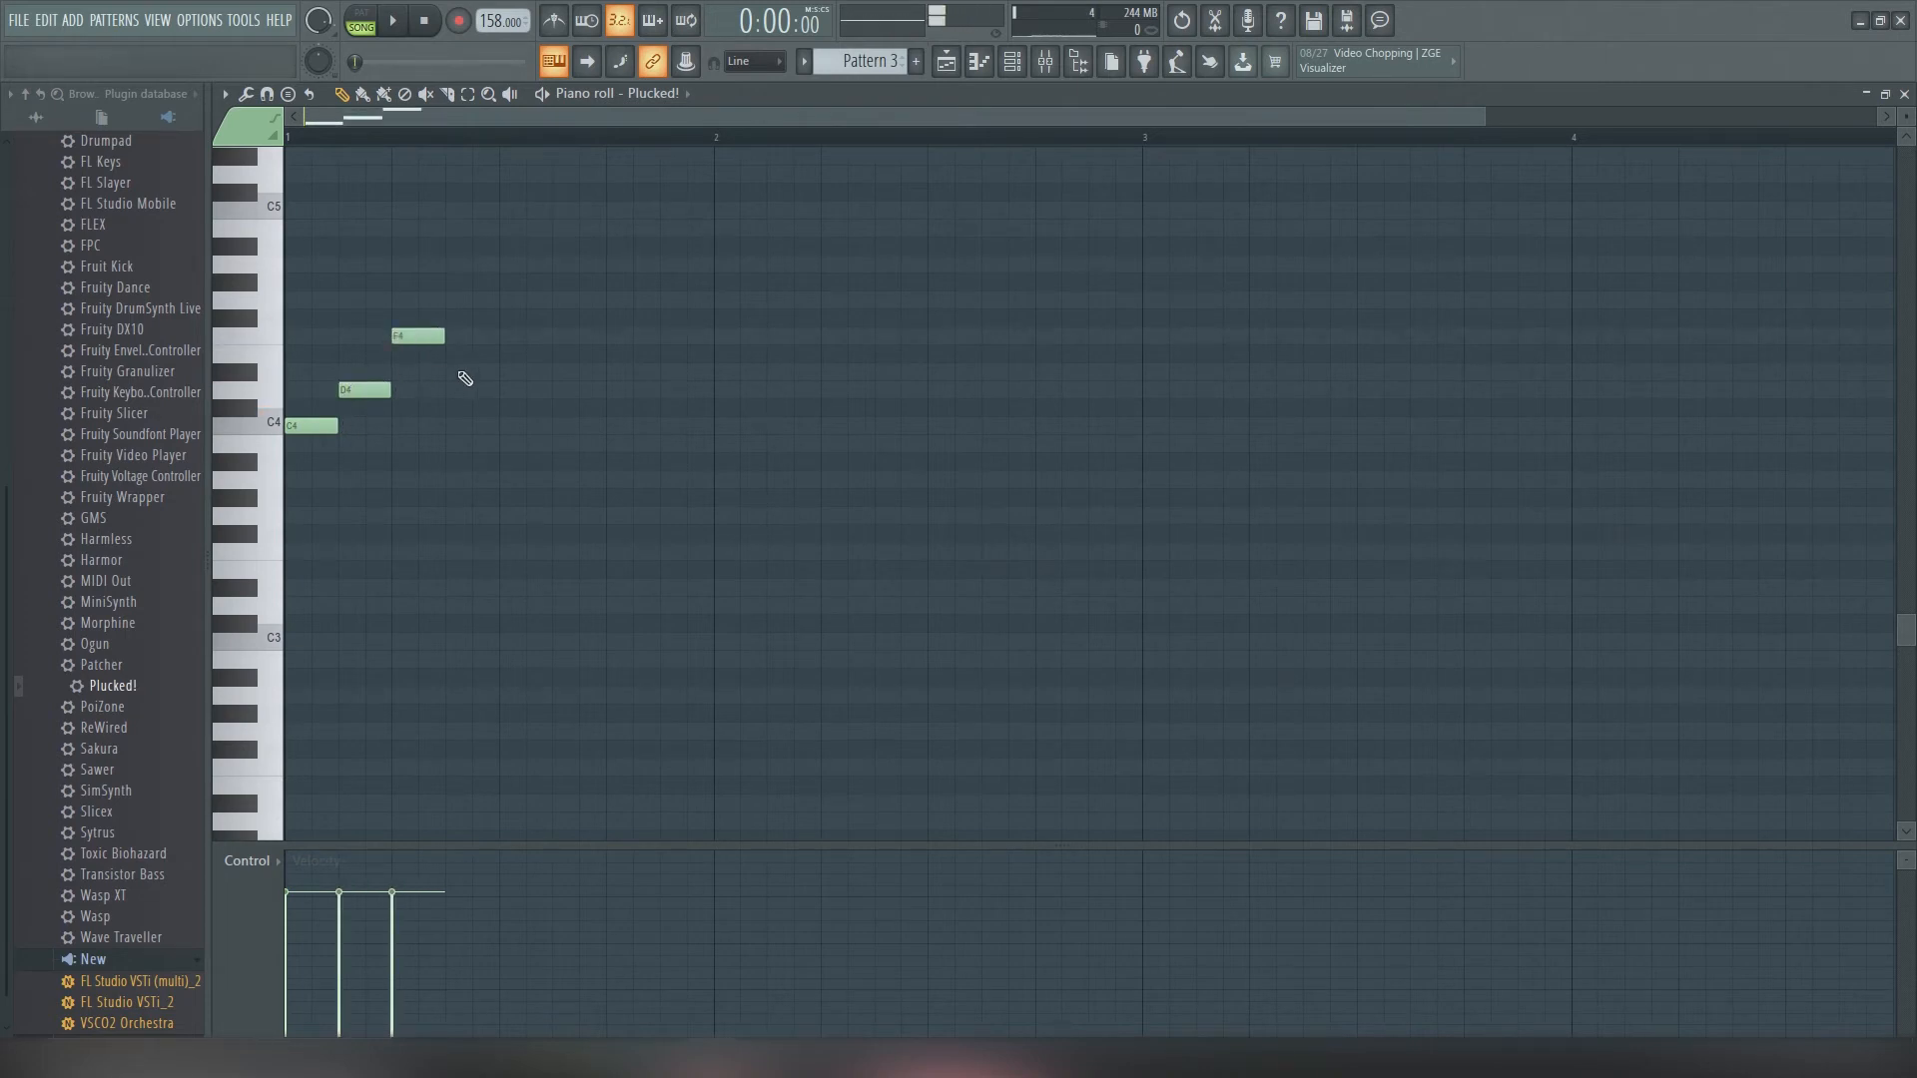
pyautogui.click(463, 481)
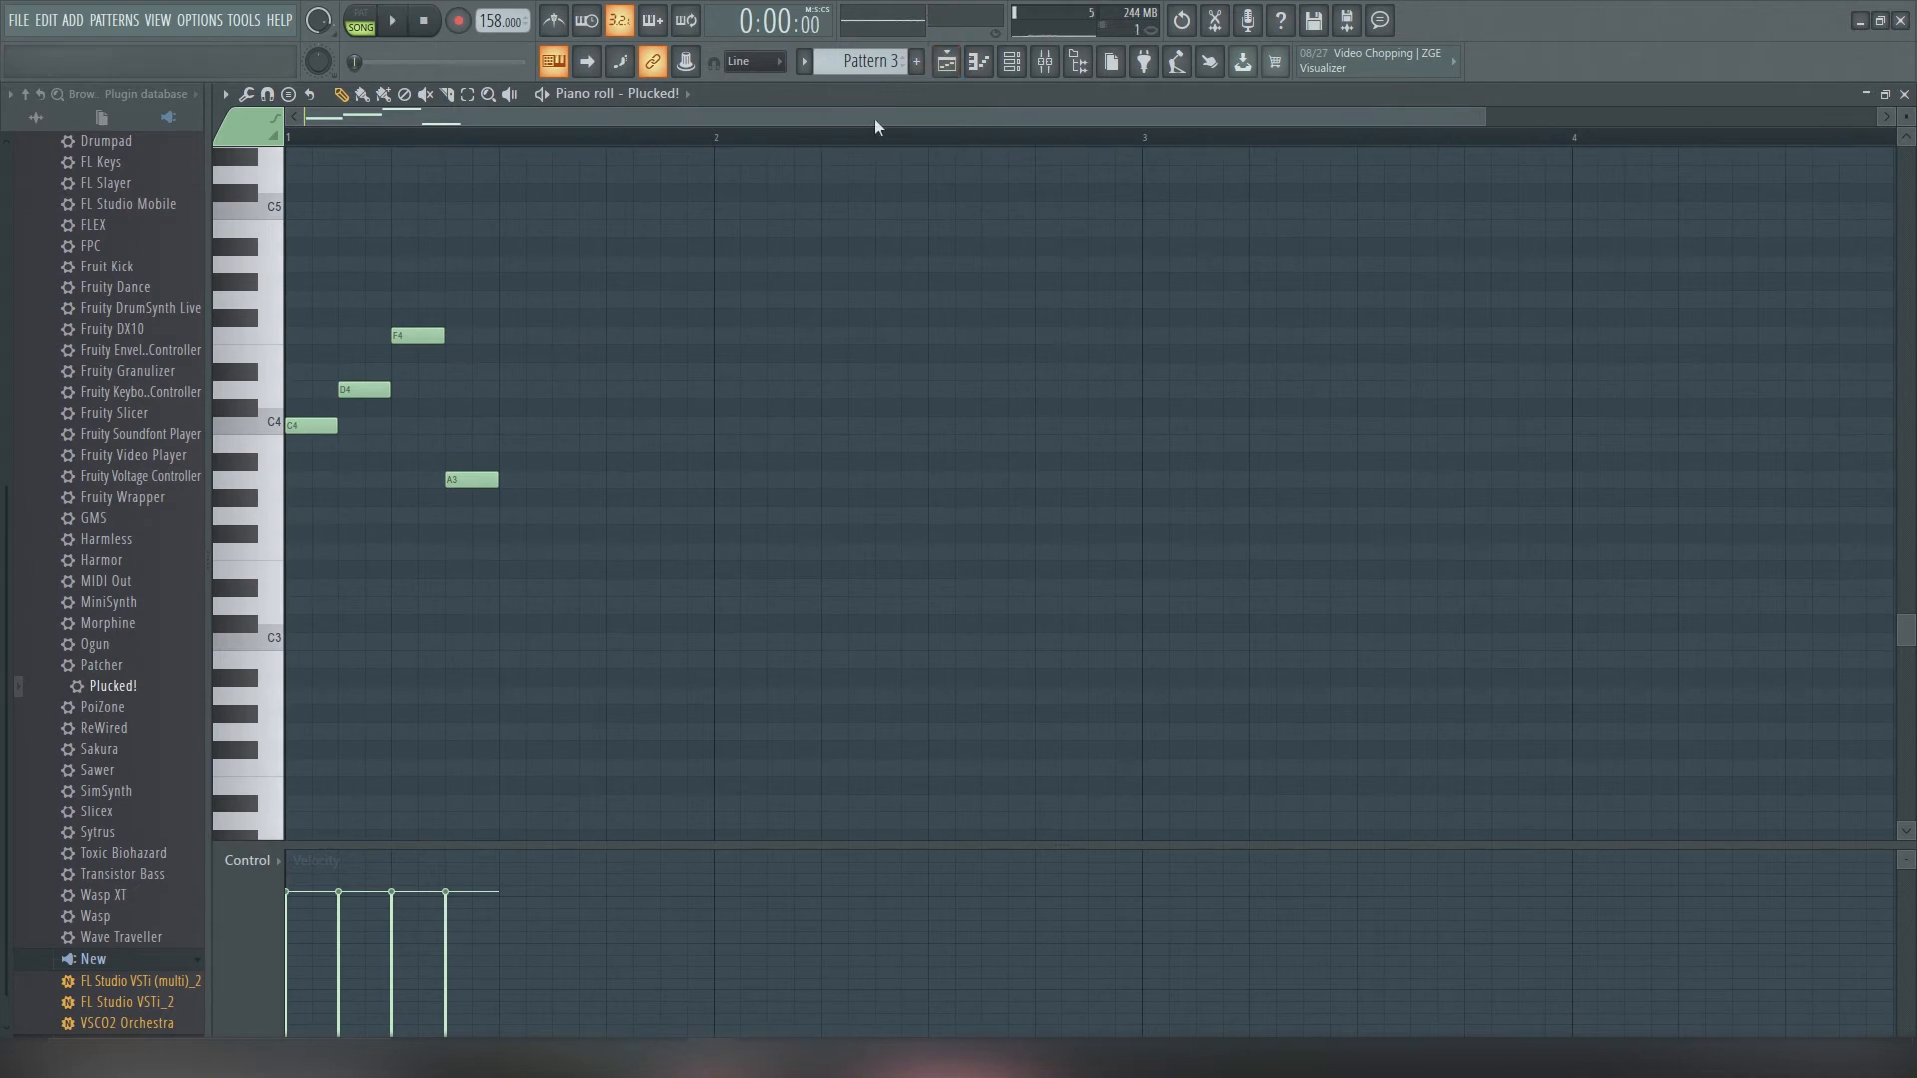
# Place Pattern 3 on Track 3 at bars 1 and 2 and play the arrangement
pyautogui.click(945, 61)
pyautogui.moveTo(259, 224)
pyautogui.mouseDown()
pyautogui.moveTo(504, 268)
pyautogui.moveTo(498, 291)
pyautogui.mouseUp()
pyautogui.click(301, 94)
pyautogui.click(542, 281)
pyautogui.press('space')
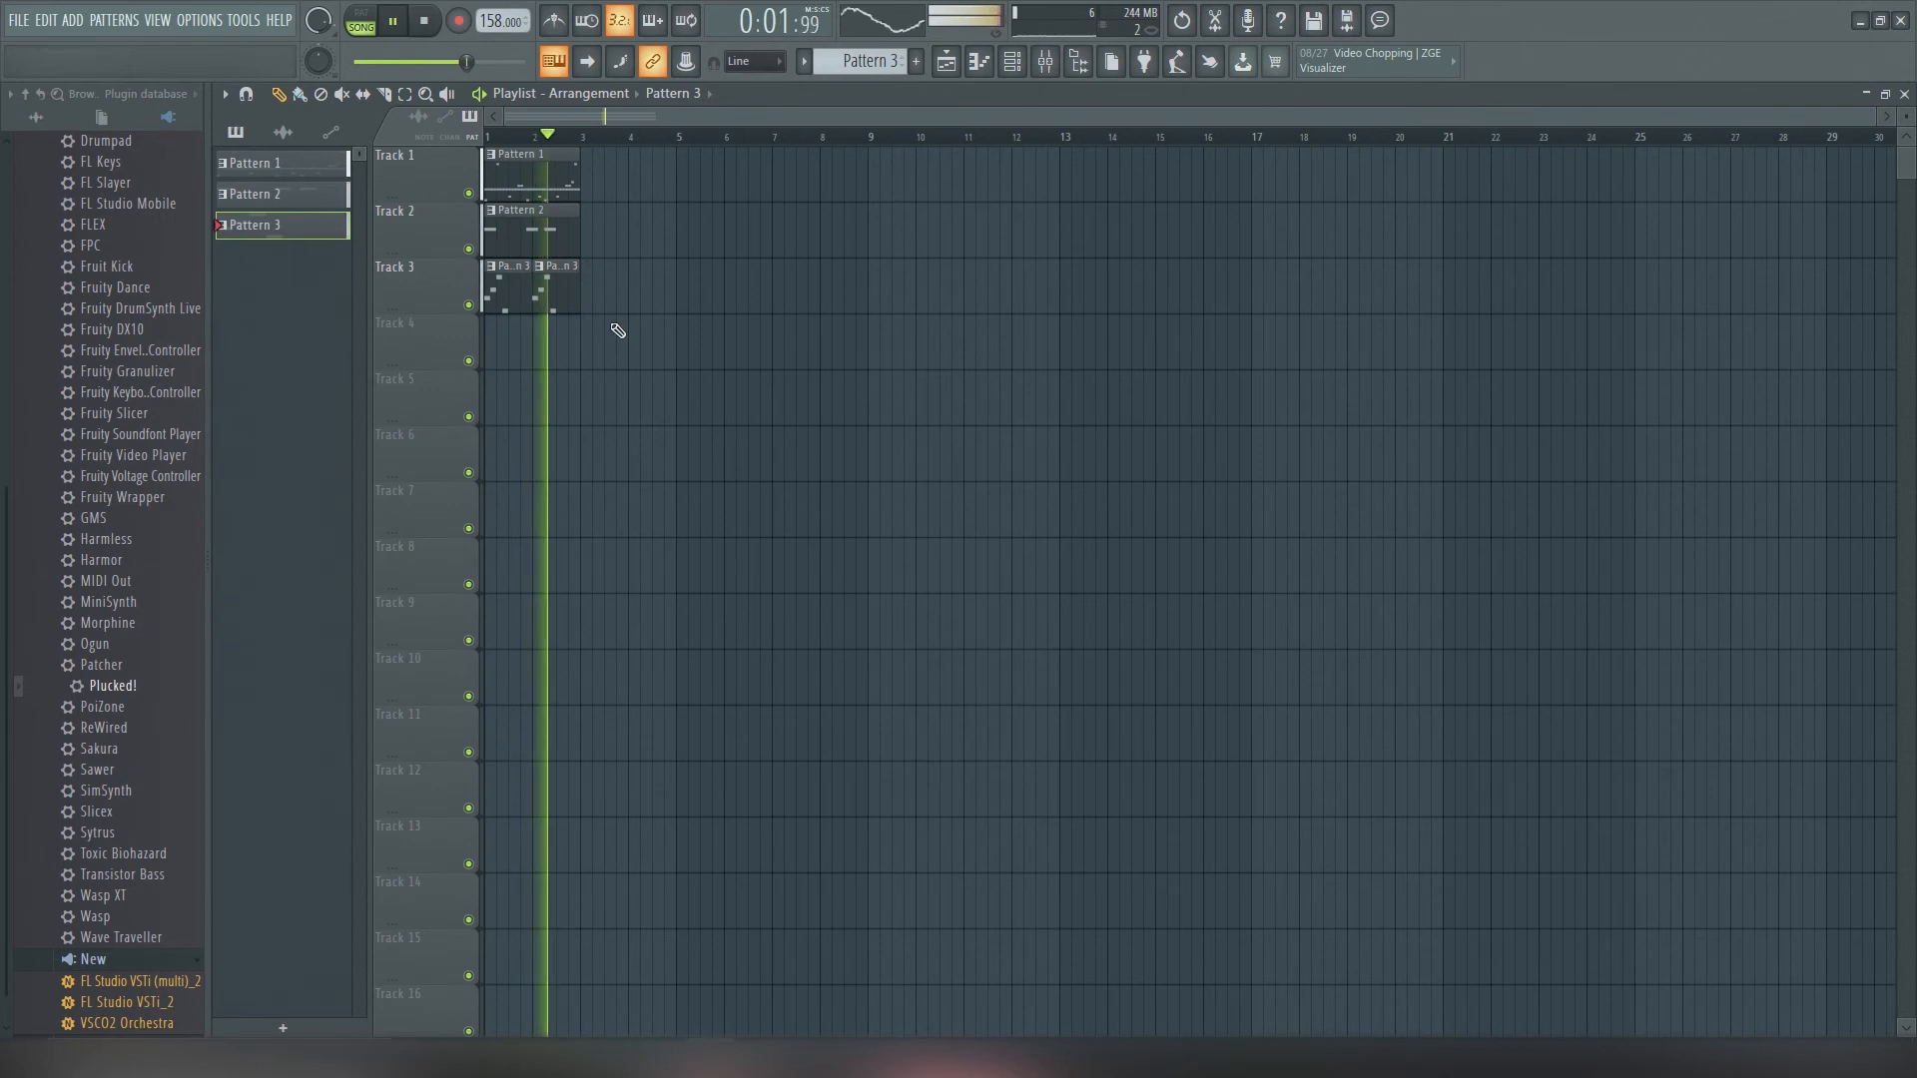
# Slightly lower the velocity of all four Plucked! notes and play the arrangement from the playlist
pyautogui.doubleClick(524, 300)
pyautogui.scroll(-1, 526, 305)
pyautogui.moveTo(539, 577); pyautogui.dragTo(319, 285)
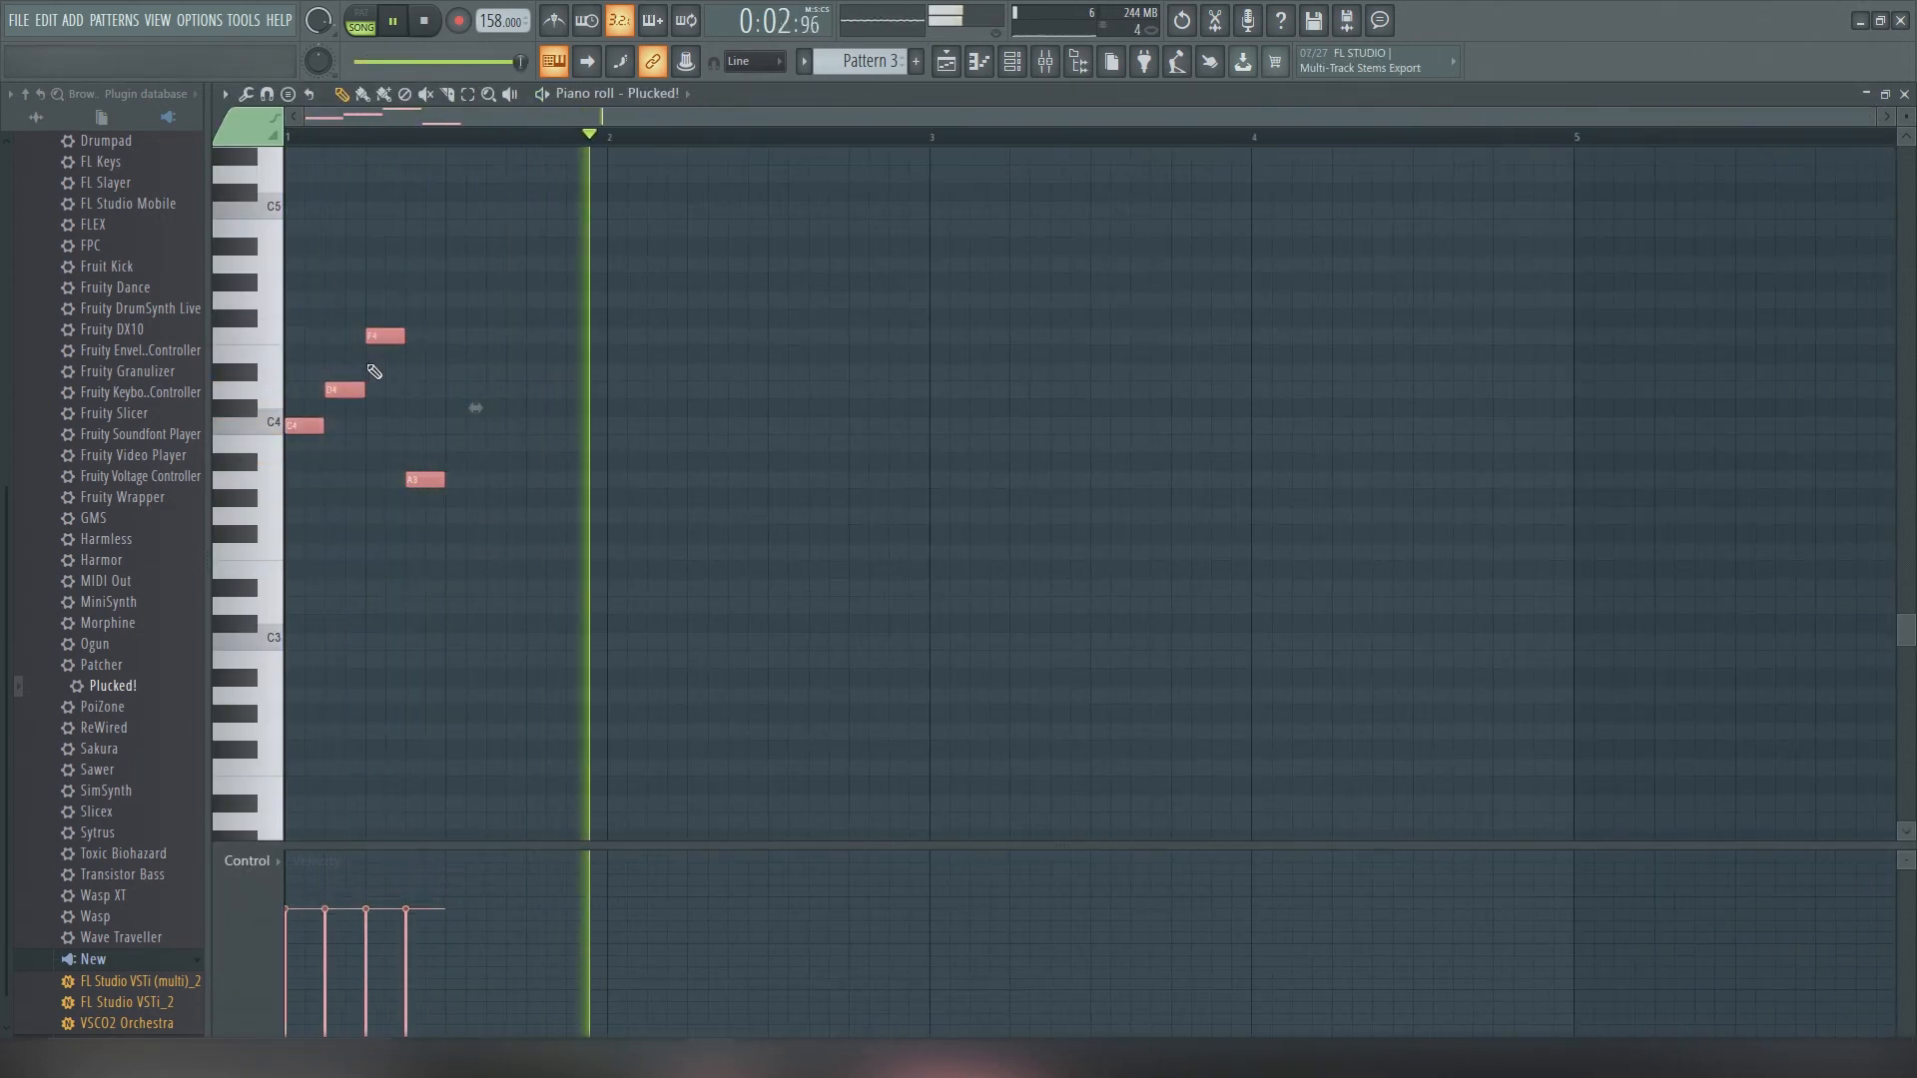
pyautogui.click(945, 62)
pyautogui.press('space')
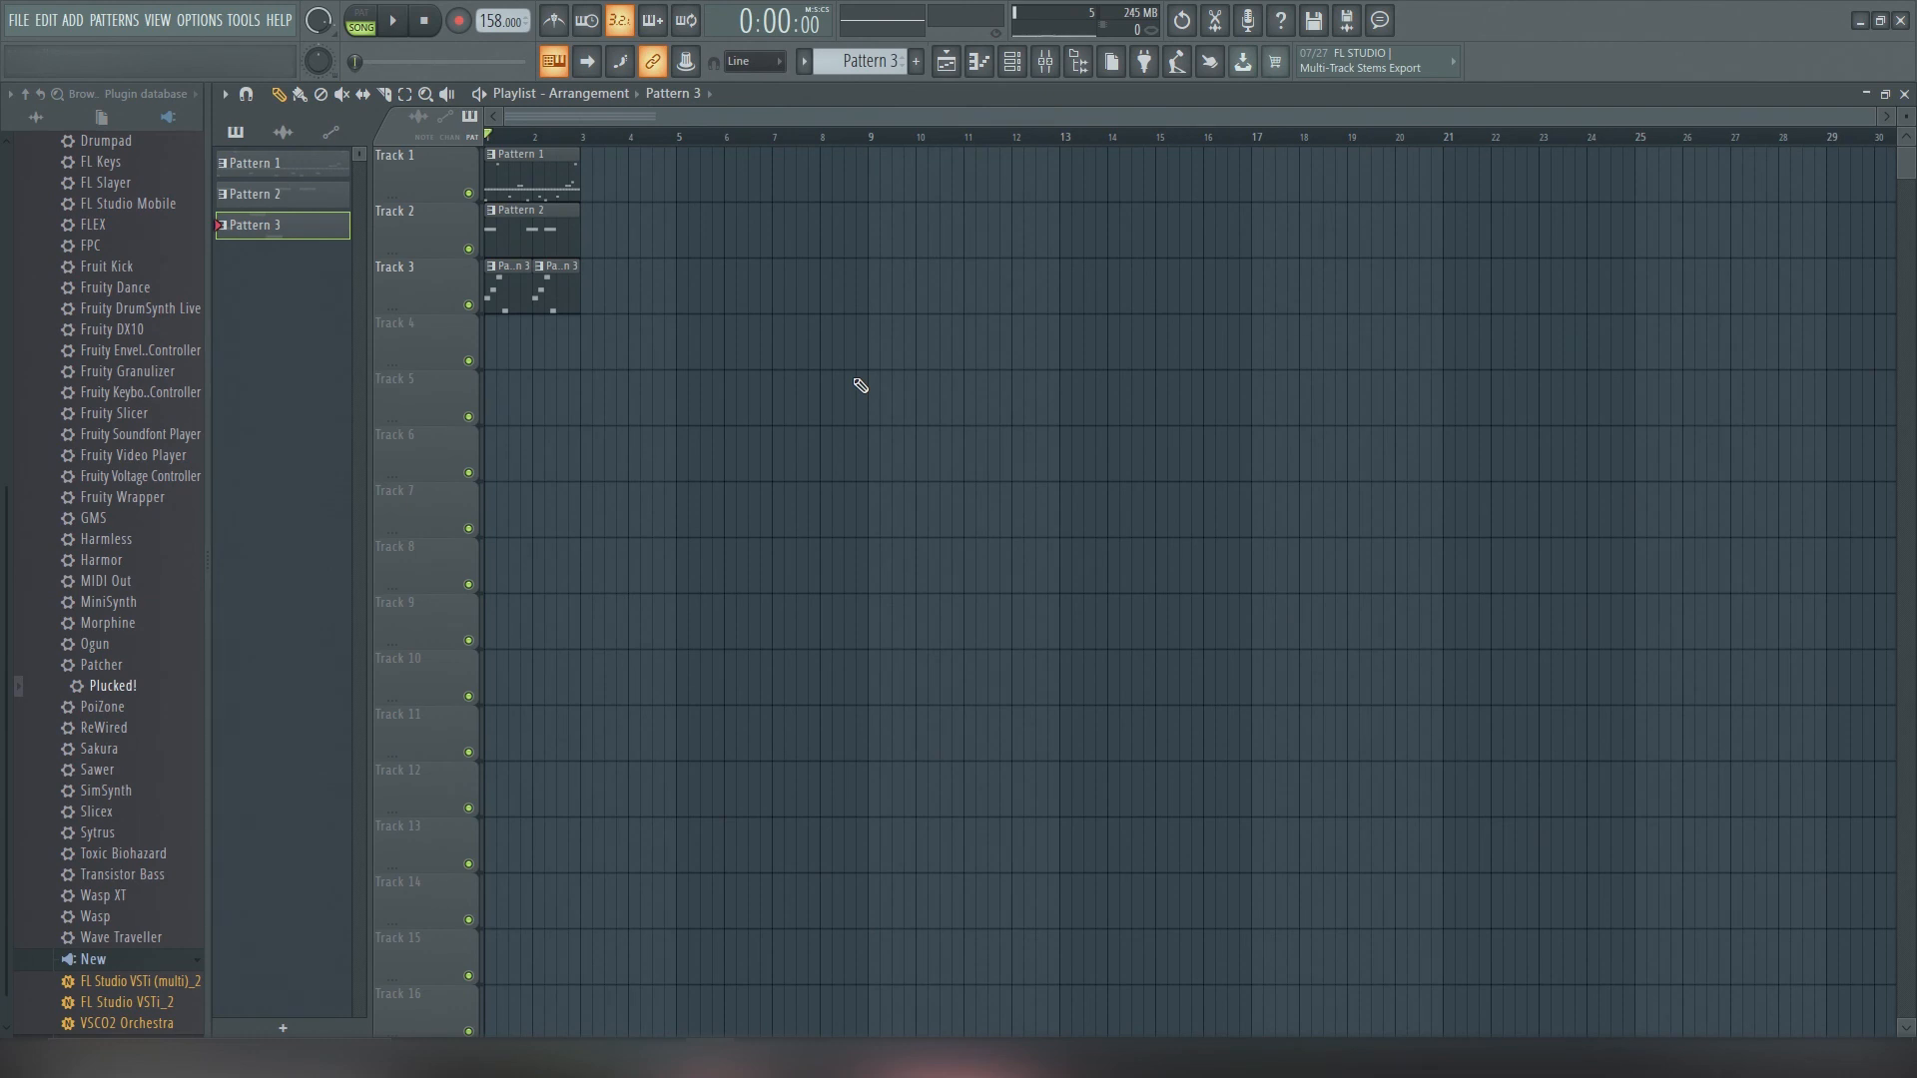
pyautogui.press('space')
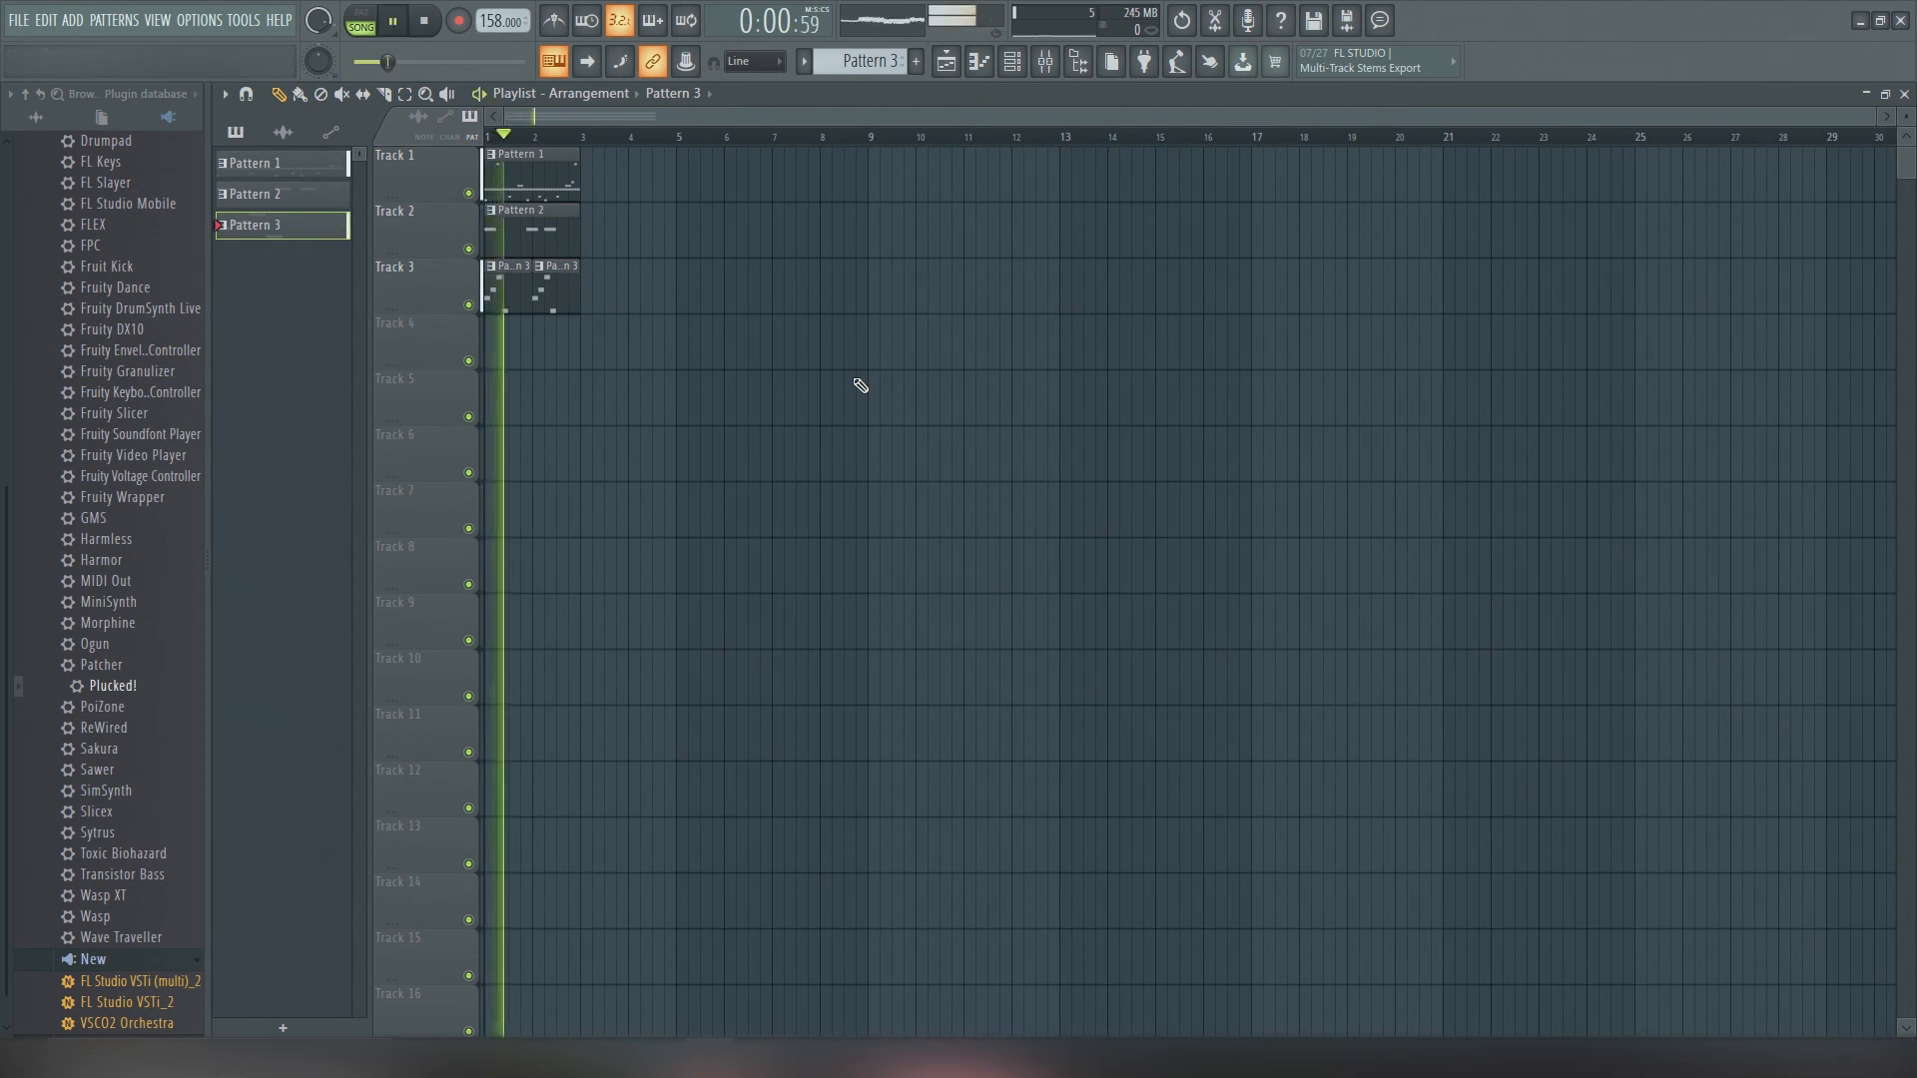